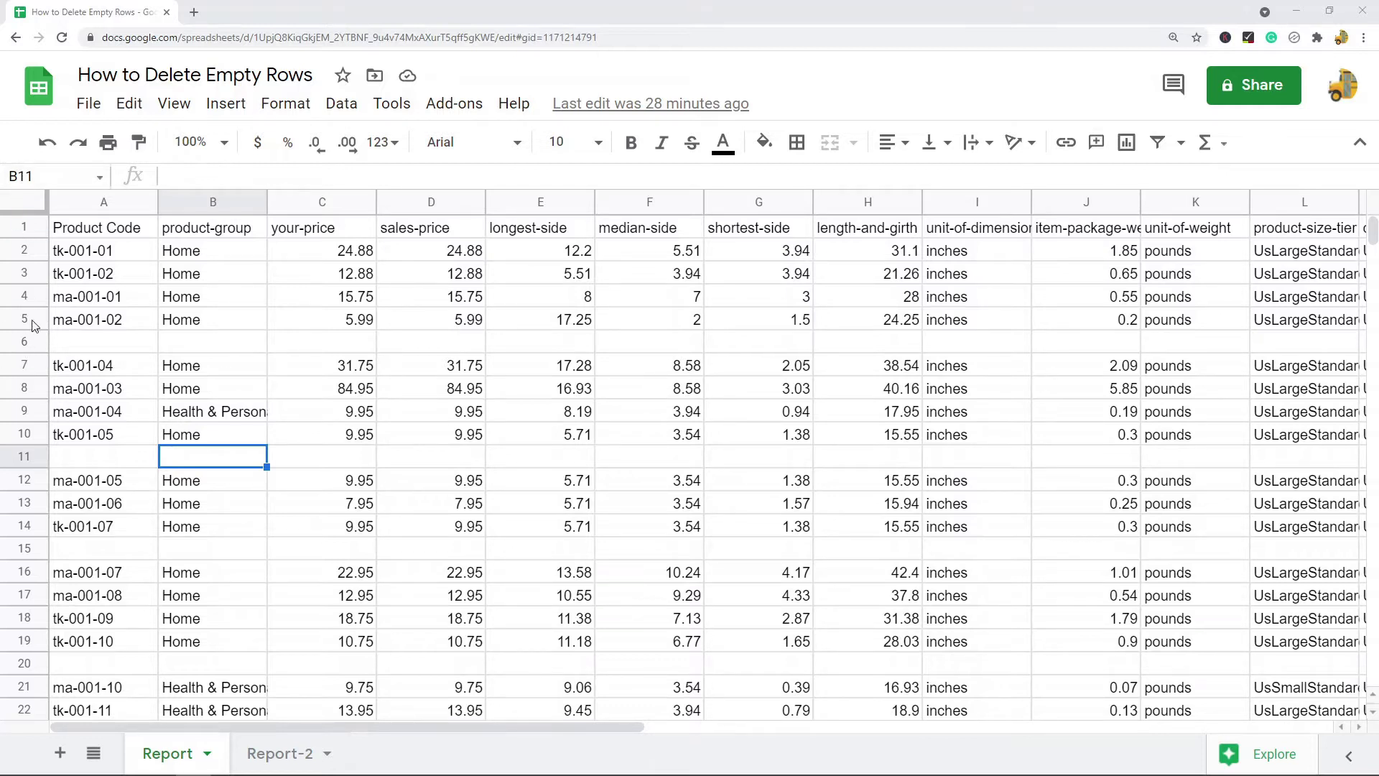
# Inspect the empty rows 6, 11 and 15 in the Report data
pyautogui.click(25, 341)
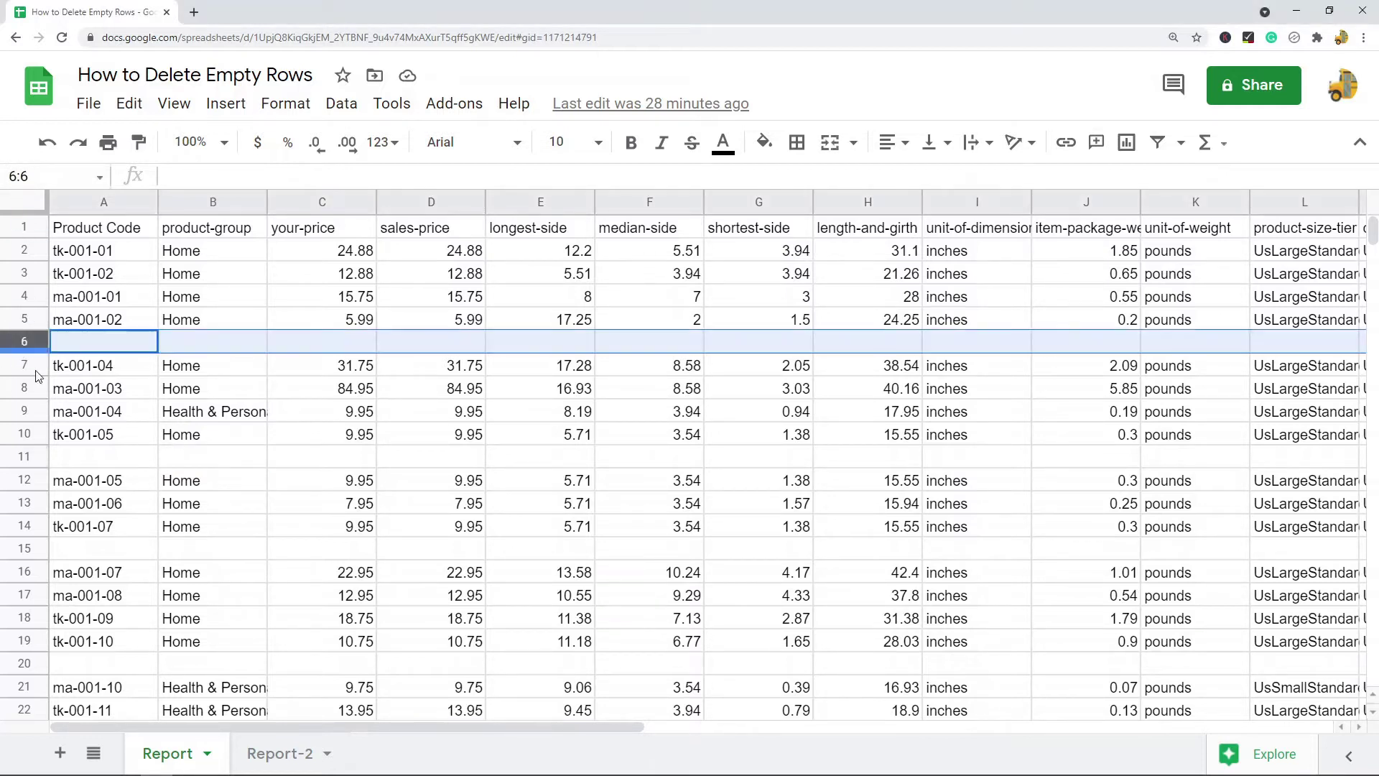
pyautogui.click(29, 457)
pyautogui.scroll(-2, 43, 431)
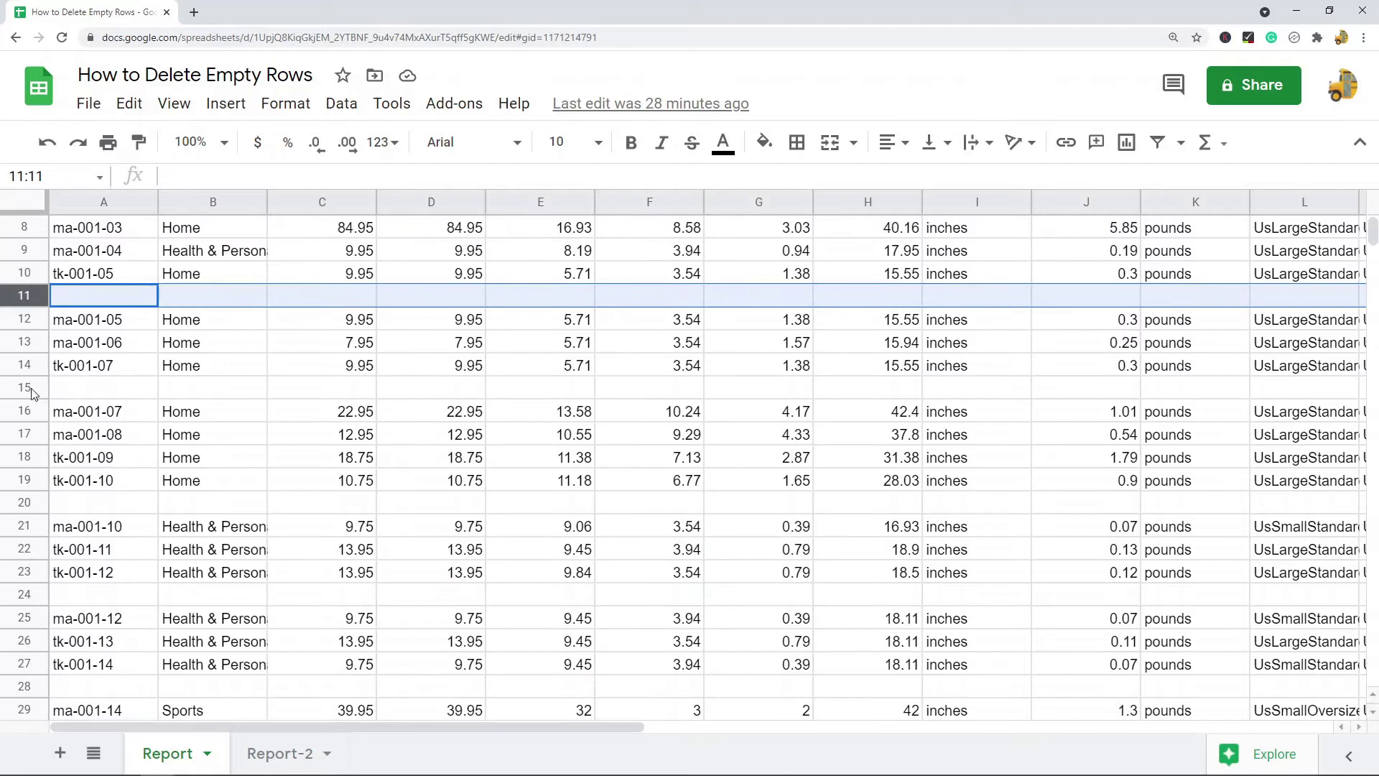
pyautogui.scroll(2, 40, 392)
pyautogui.click(24, 342)
pyautogui.rightClick(25, 342)
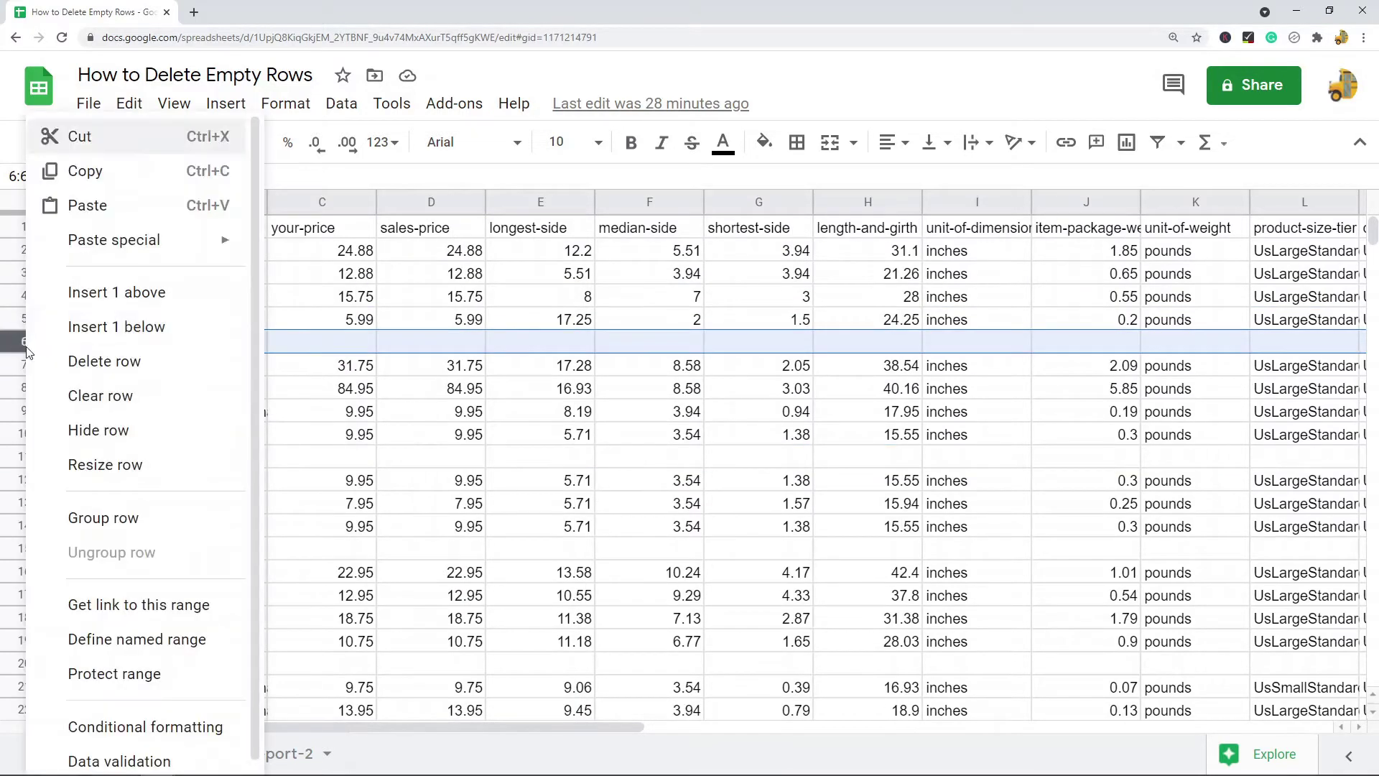
pyautogui.click(446, 435)
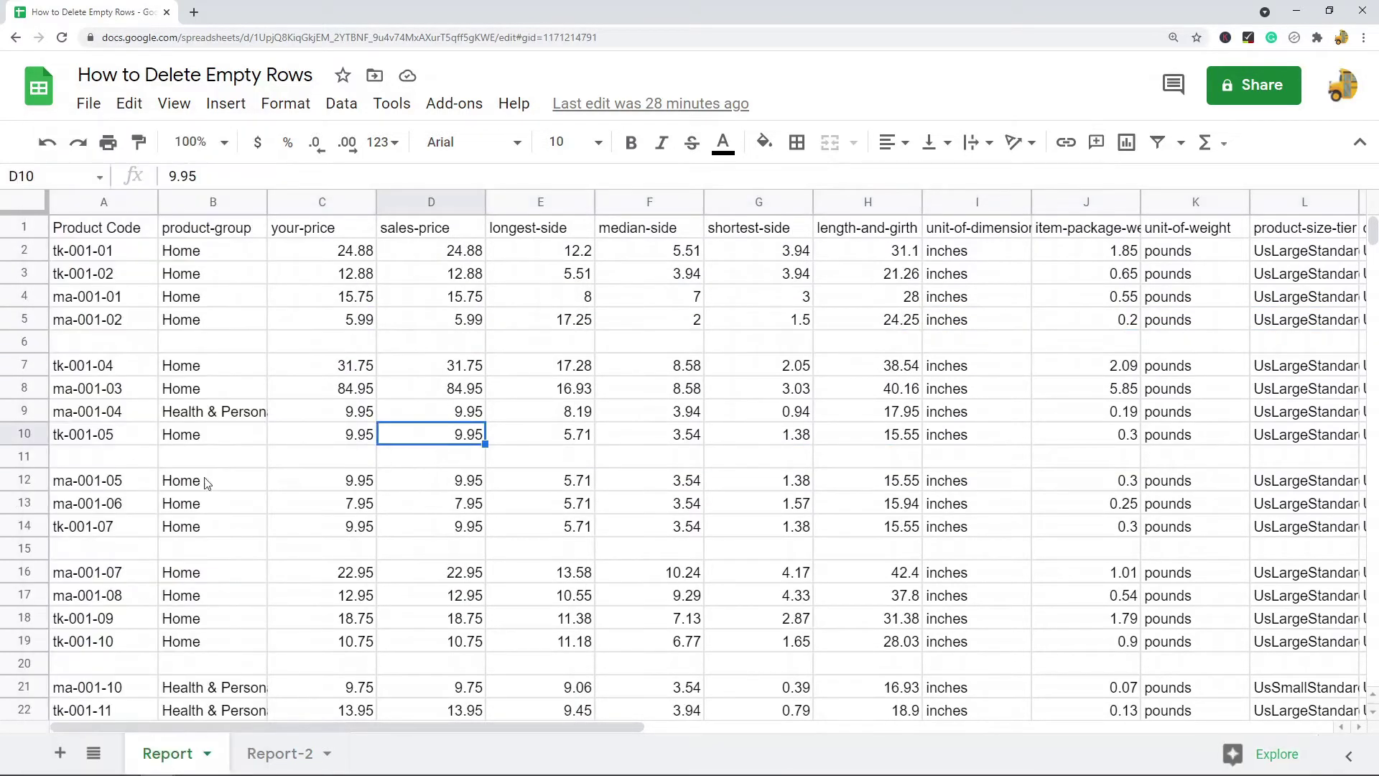
pyautogui.click(24, 457)
pyautogui.click(24, 550)
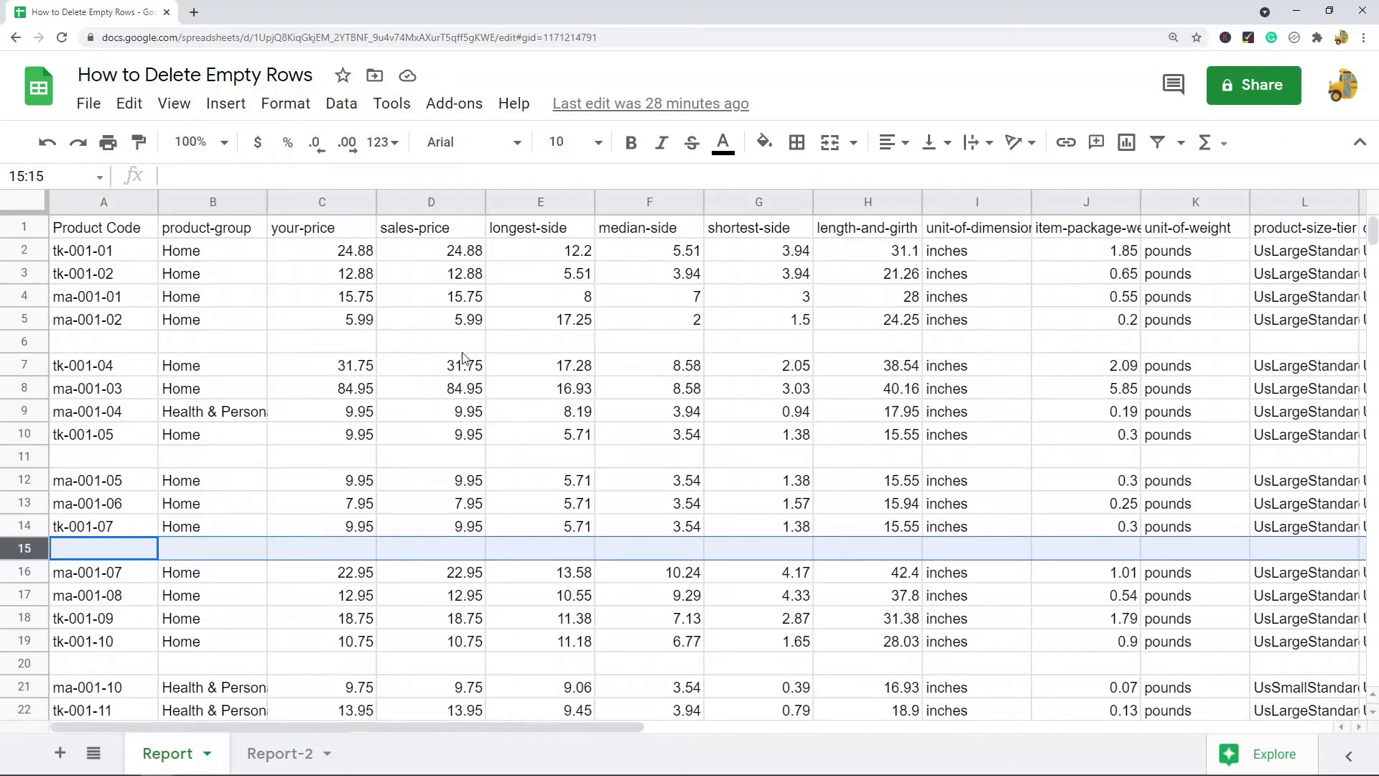
# Sort the whole sheet by Product Code A to Z, treating the first row as a header
pyautogui.click(28, 201)
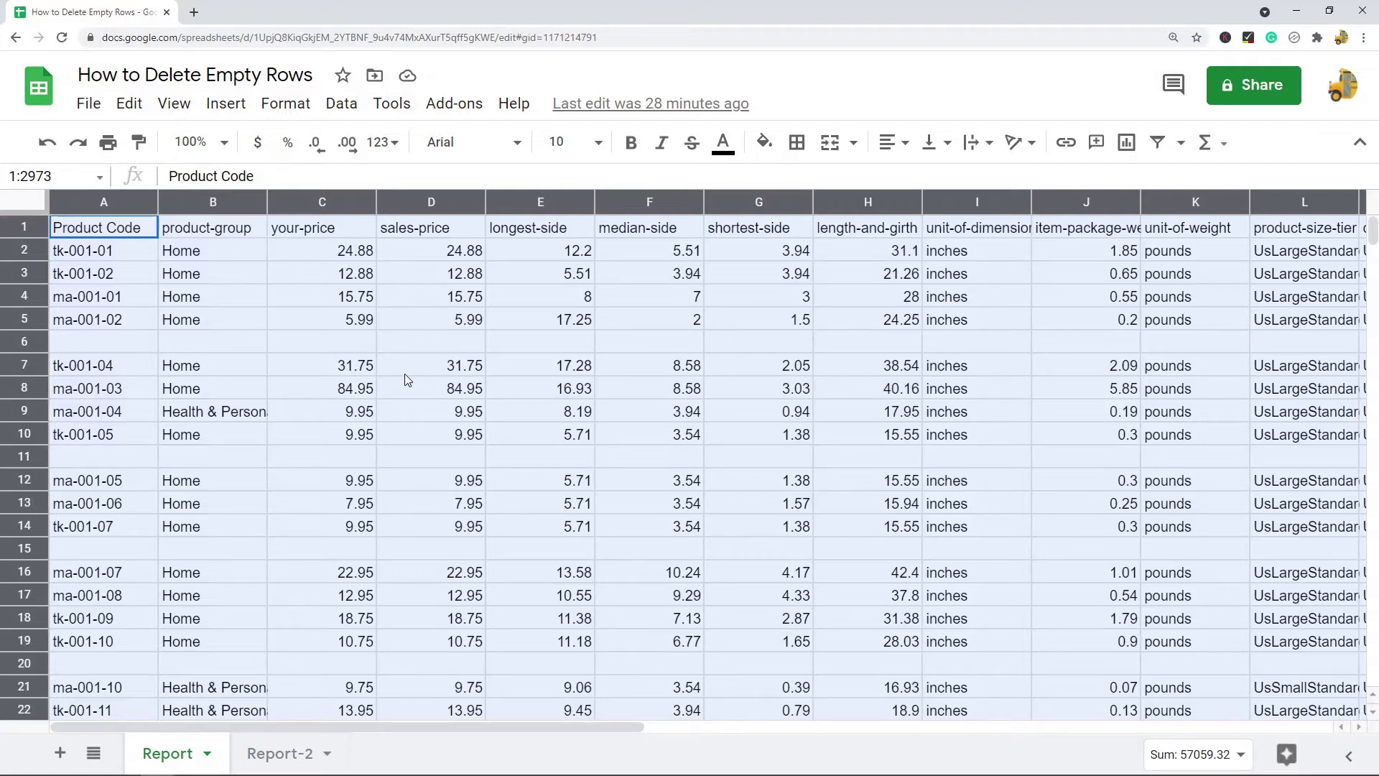
pyautogui.click(339, 106)
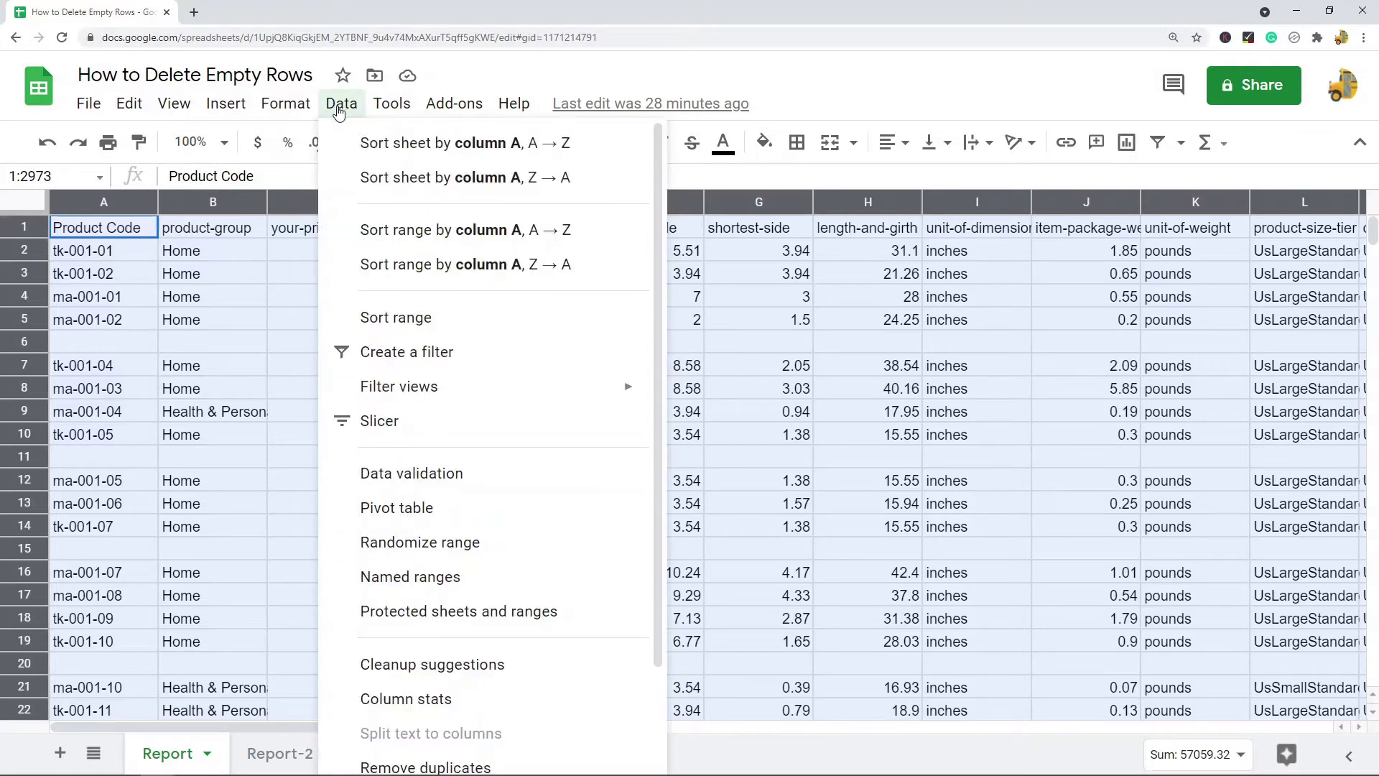
pyautogui.click(427, 322)
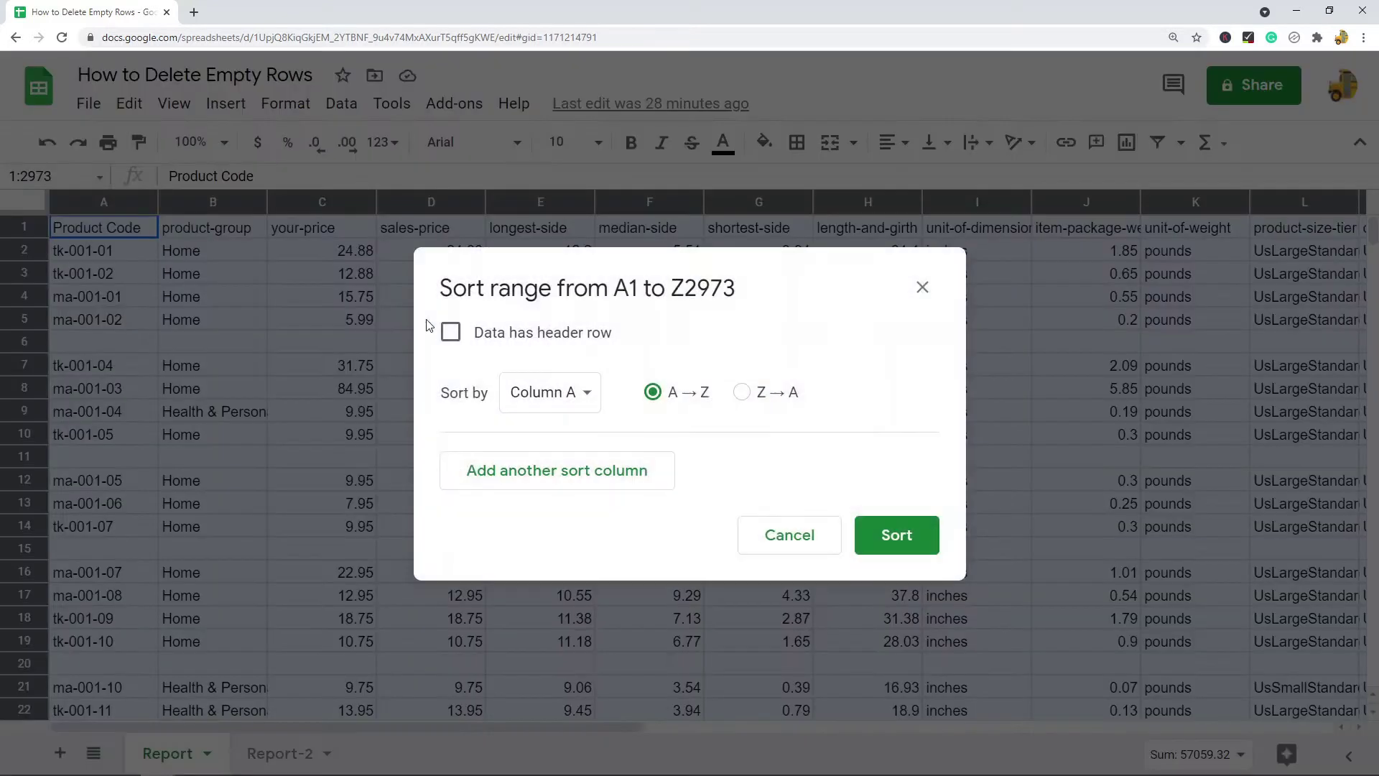
pyautogui.click(509, 342)
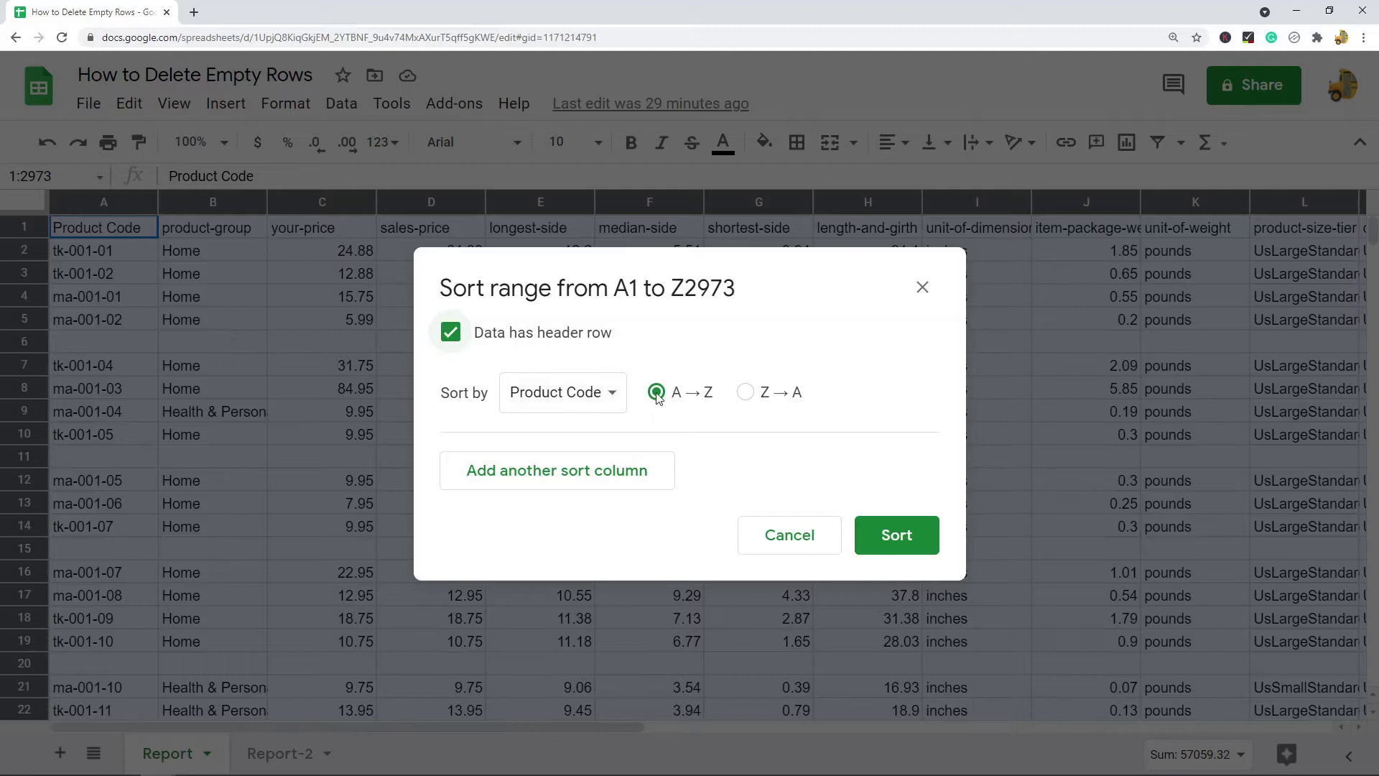
pyautogui.click(897, 538)
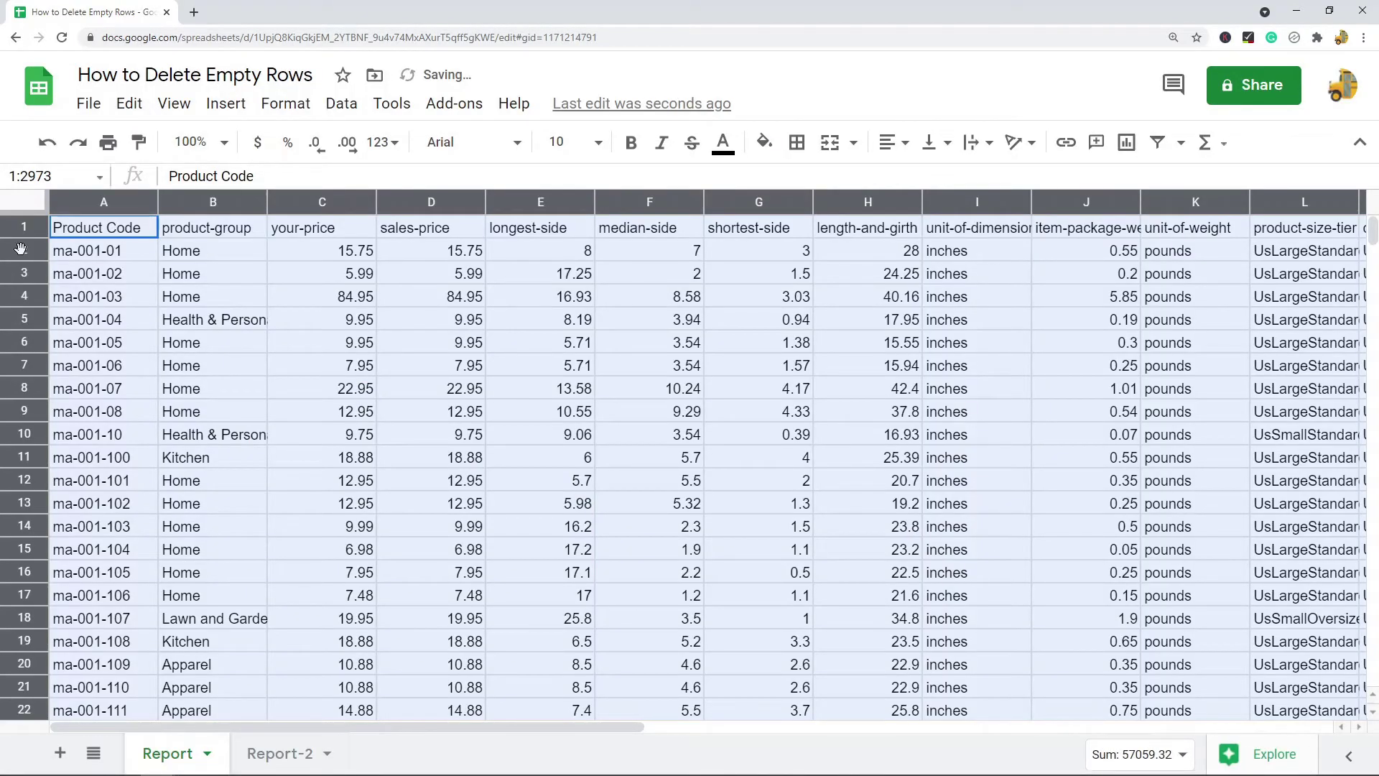
pyautogui.click(24, 251)
pyautogui.scroll(-15, 130, 334)
pyautogui.scroll(-20, 136, 415)
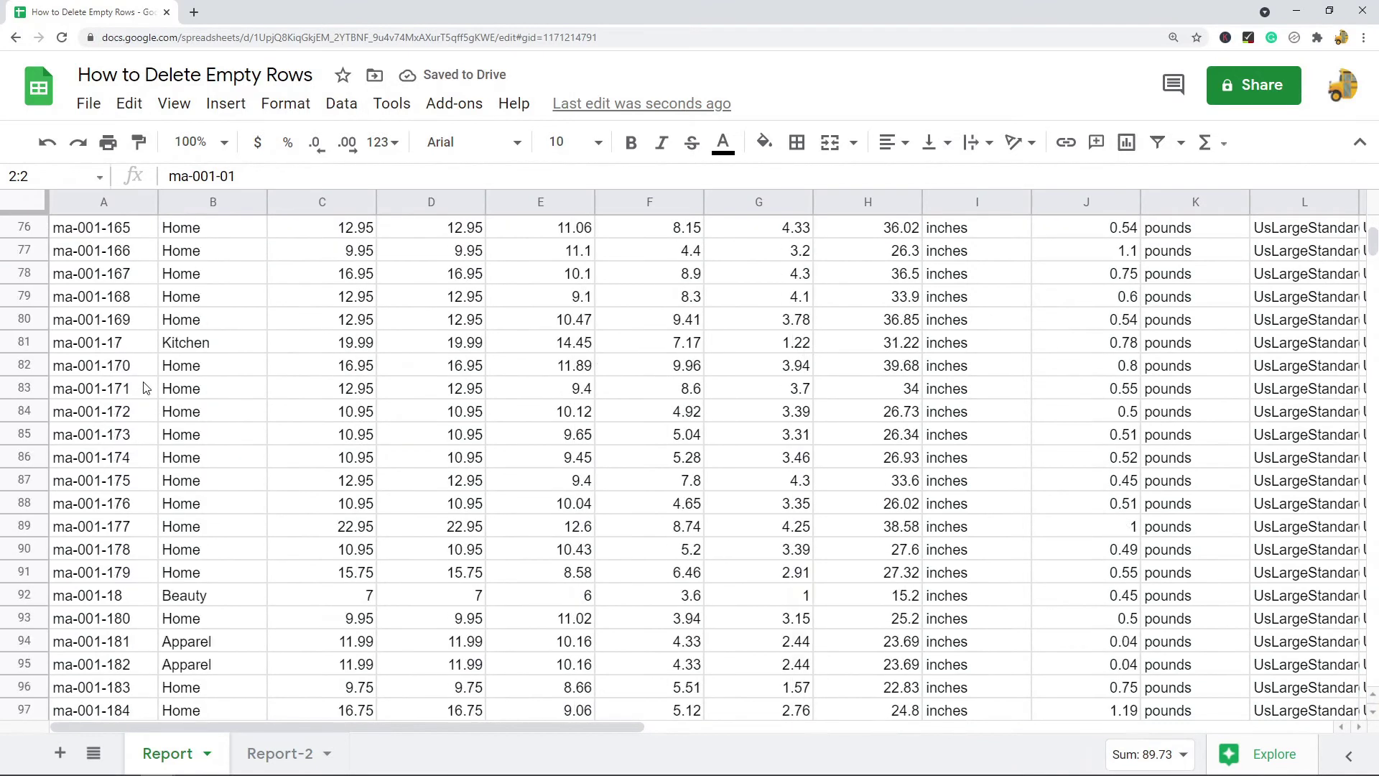
pyautogui.scroll(-5, 108, 467)
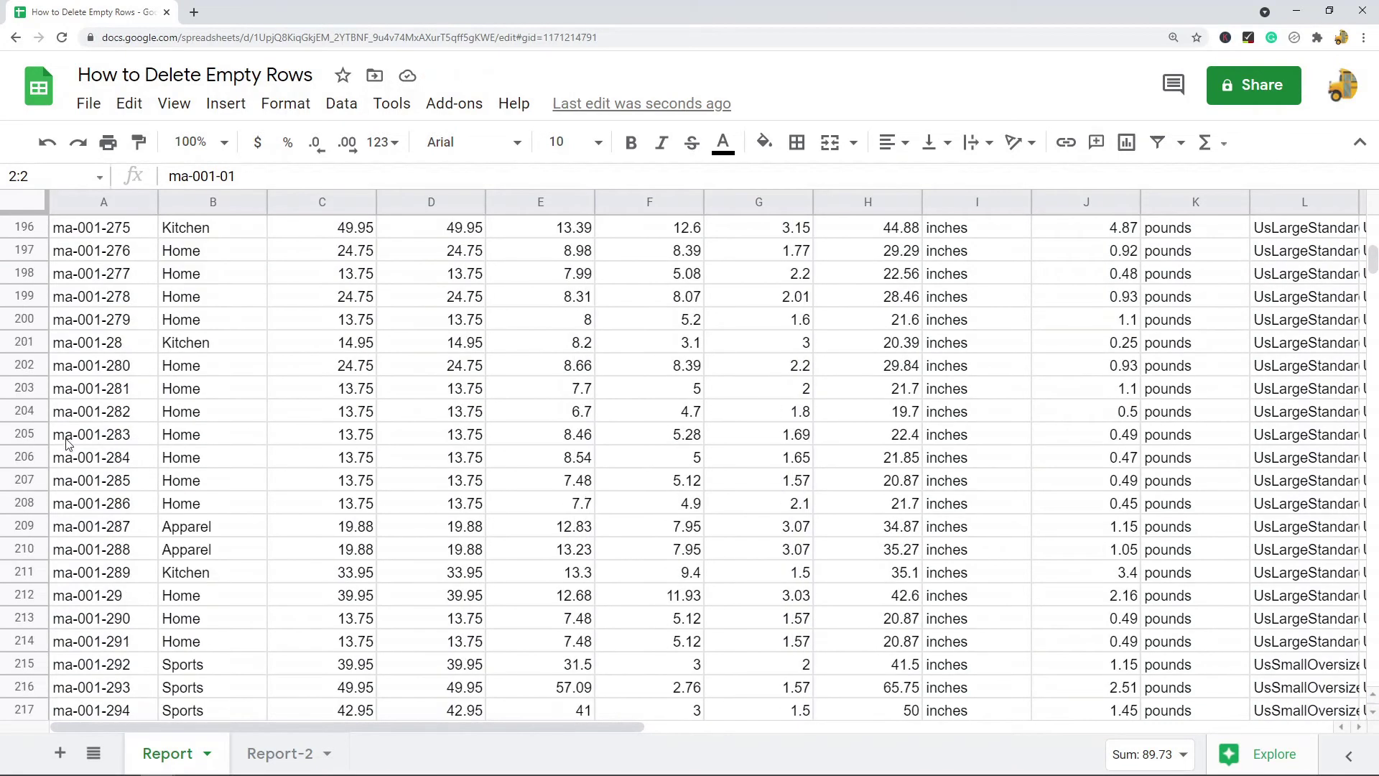
pyautogui.click(65, 434)
pyautogui.hotkey('ctrl', 'shift', 'Down')
pyautogui.scroll(-4, 64, 434)
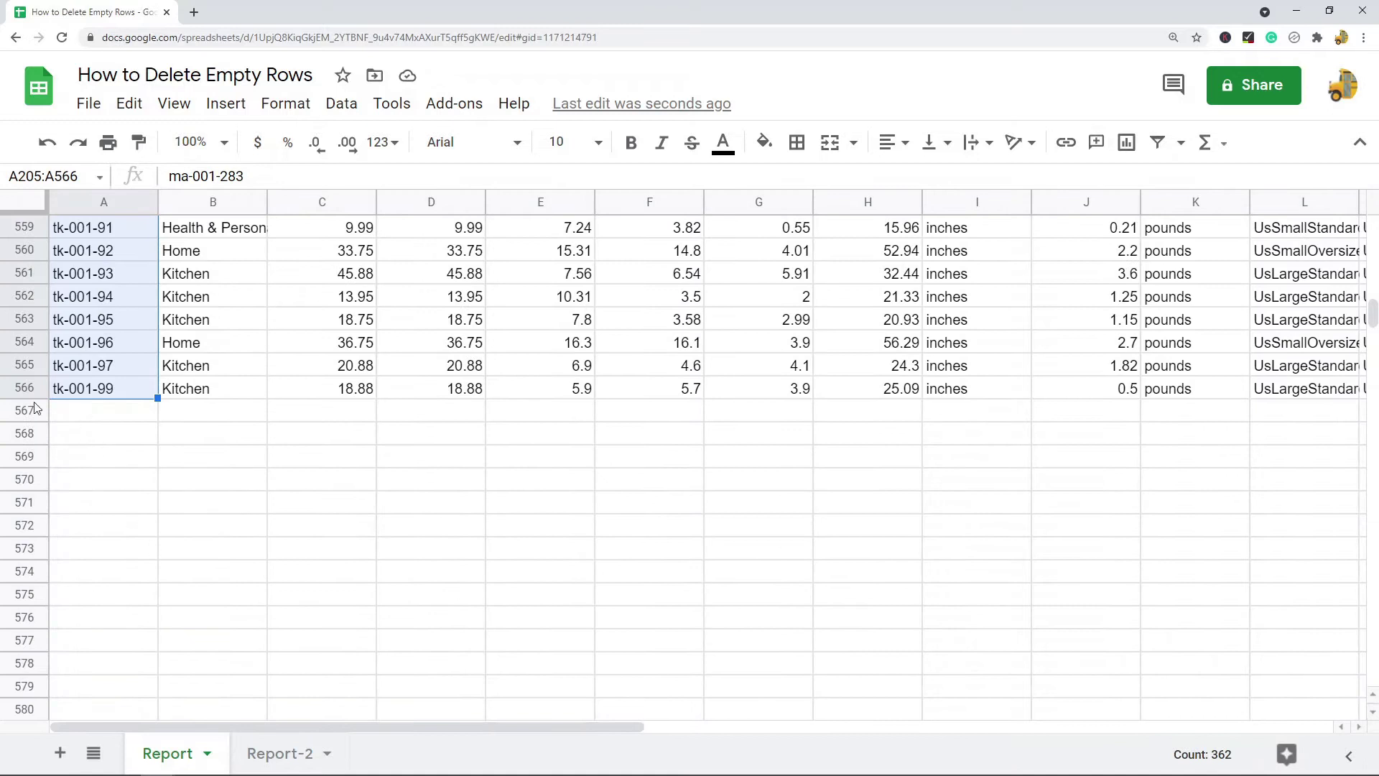
pyautogui.moveTo(21, 409); pyautogui.dragTo(22, 718)
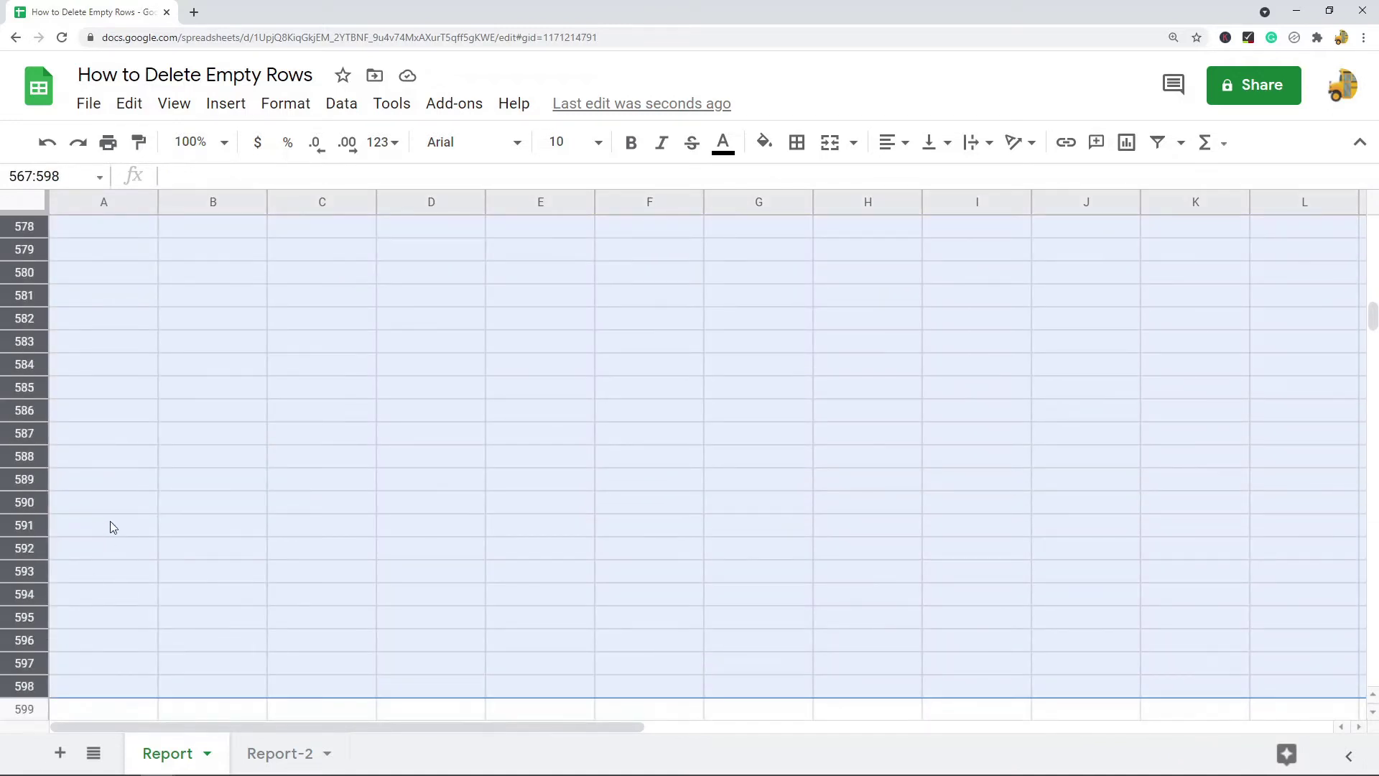
pyautogui.scroll(8, 110, 520)
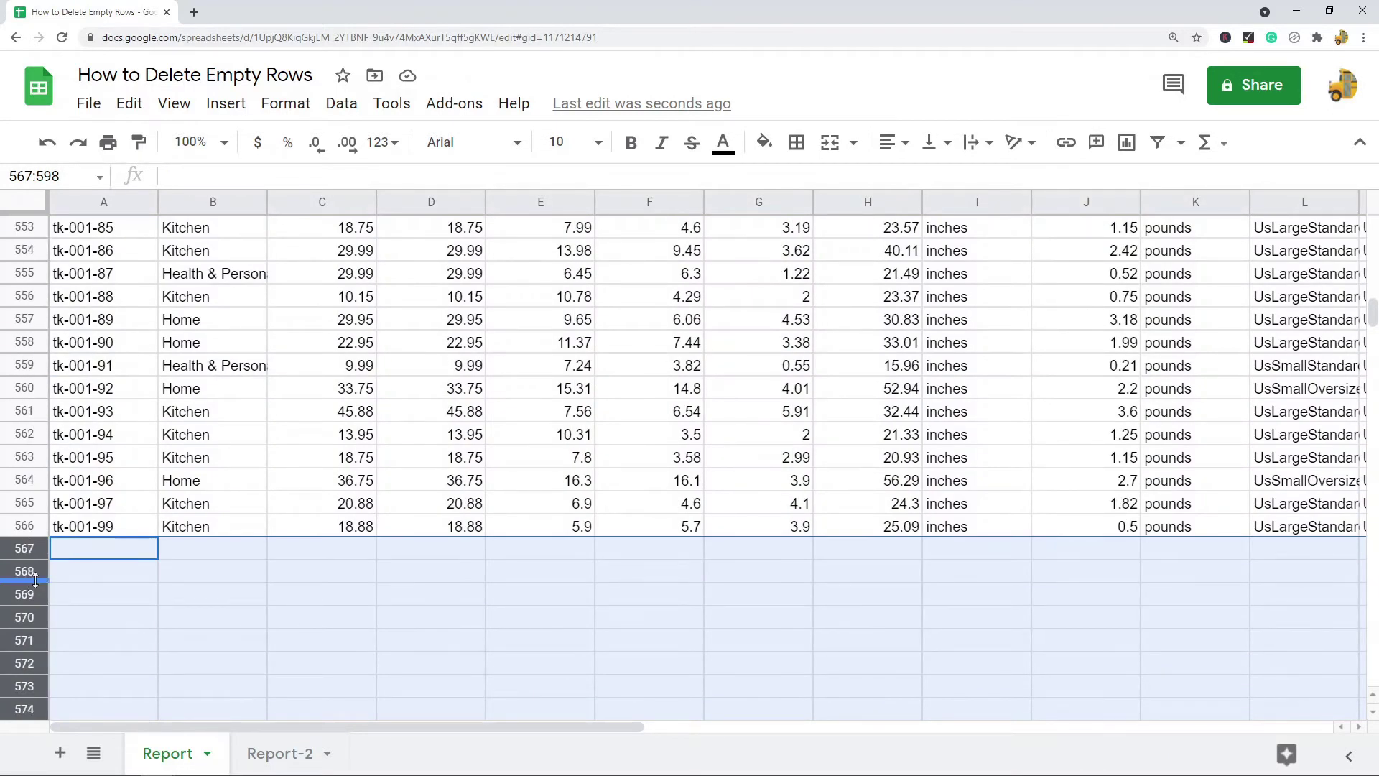
pyautogui.scroll(8, 140, 488)
pyautogui.scroll(-9, 140, 488)
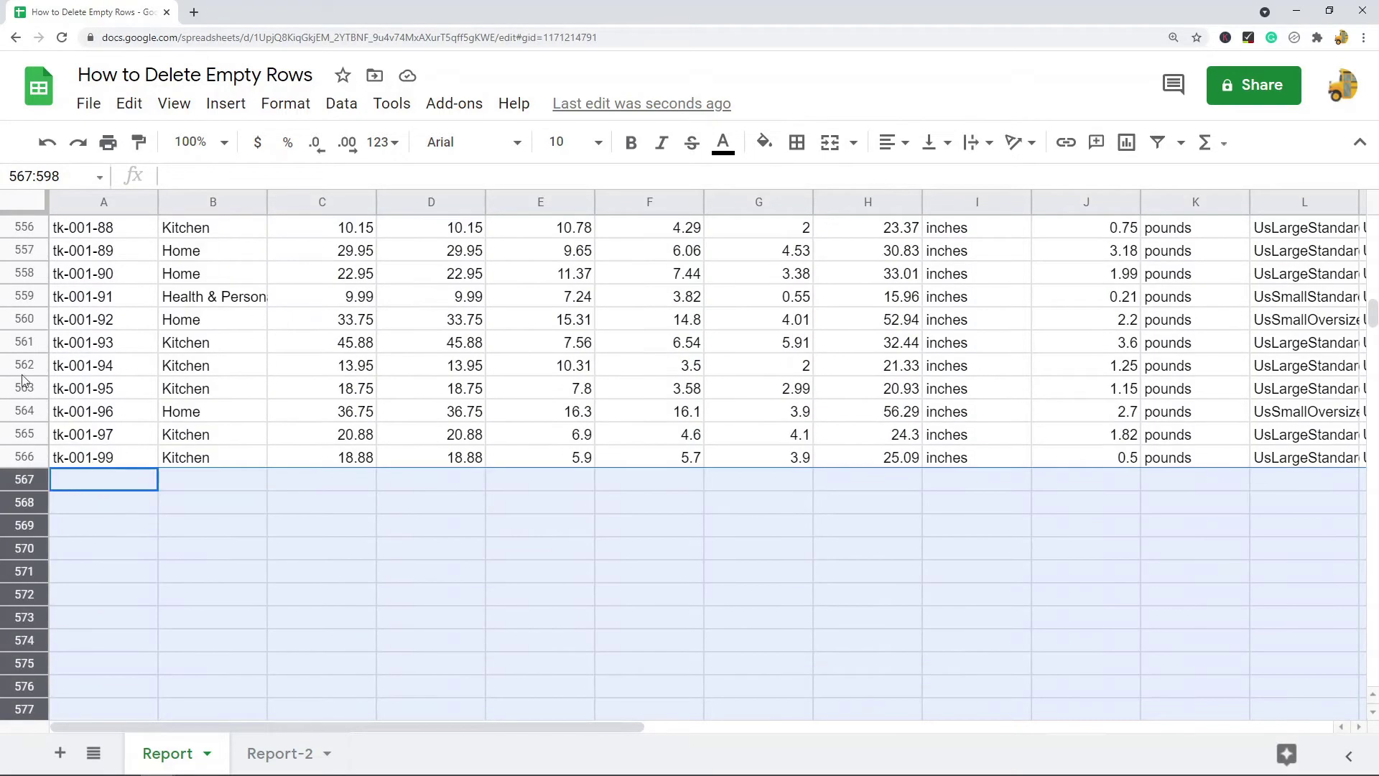
pyautogui.scroll(-3, 43, 442)
pyautogui.scroll(7, 188, 450)
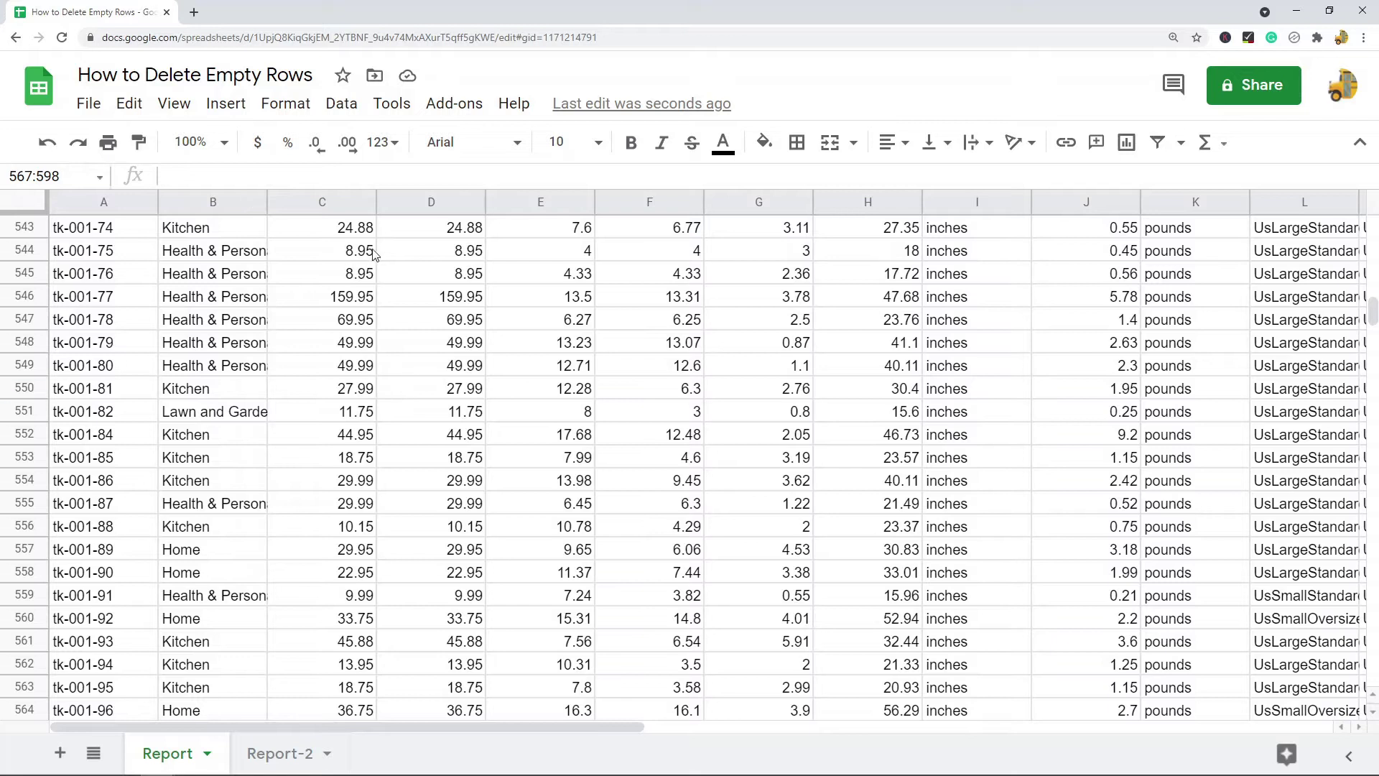
pyautogui.scroll(2, 302, 318)
pyautogui.scroll(4, 298, 320)
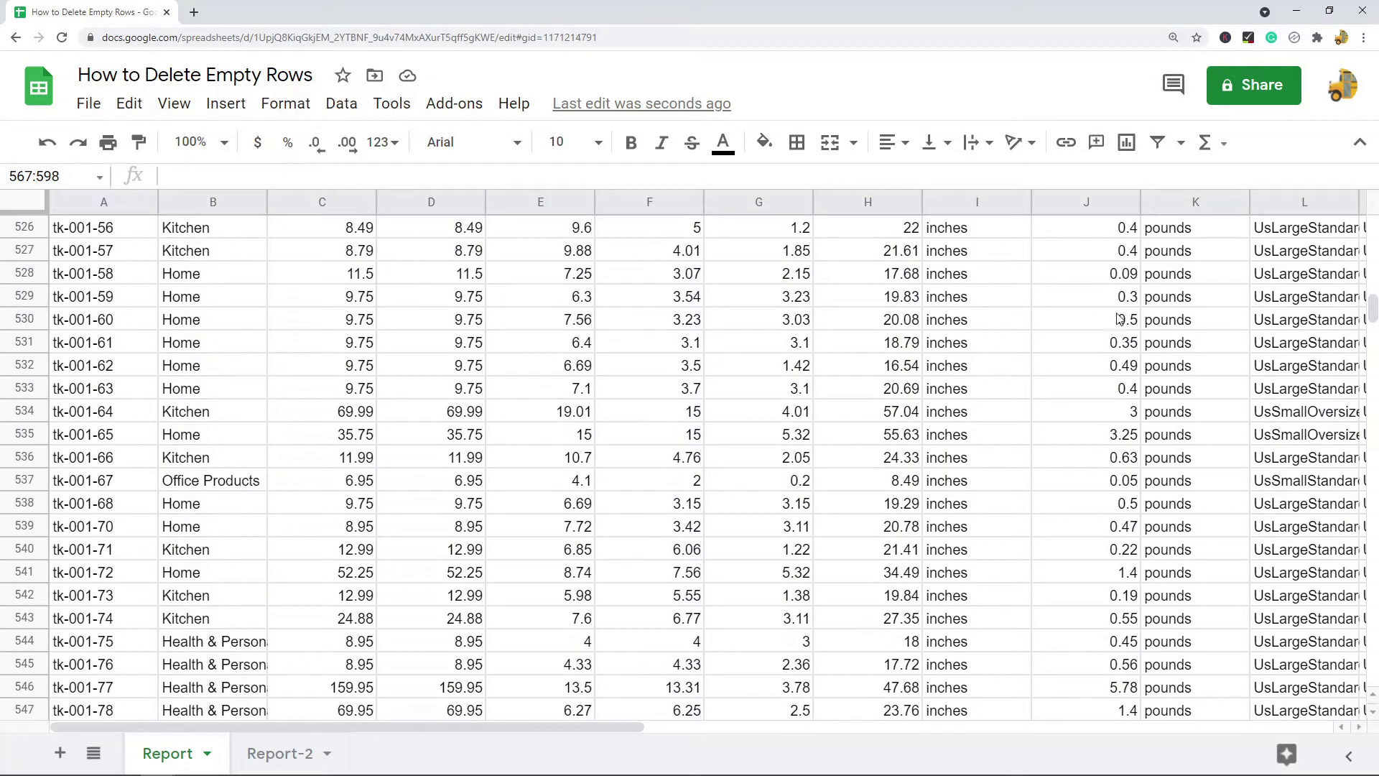
pyautogui.moveTo(1372, 309); pyautogui.dragTo(1373, 224)
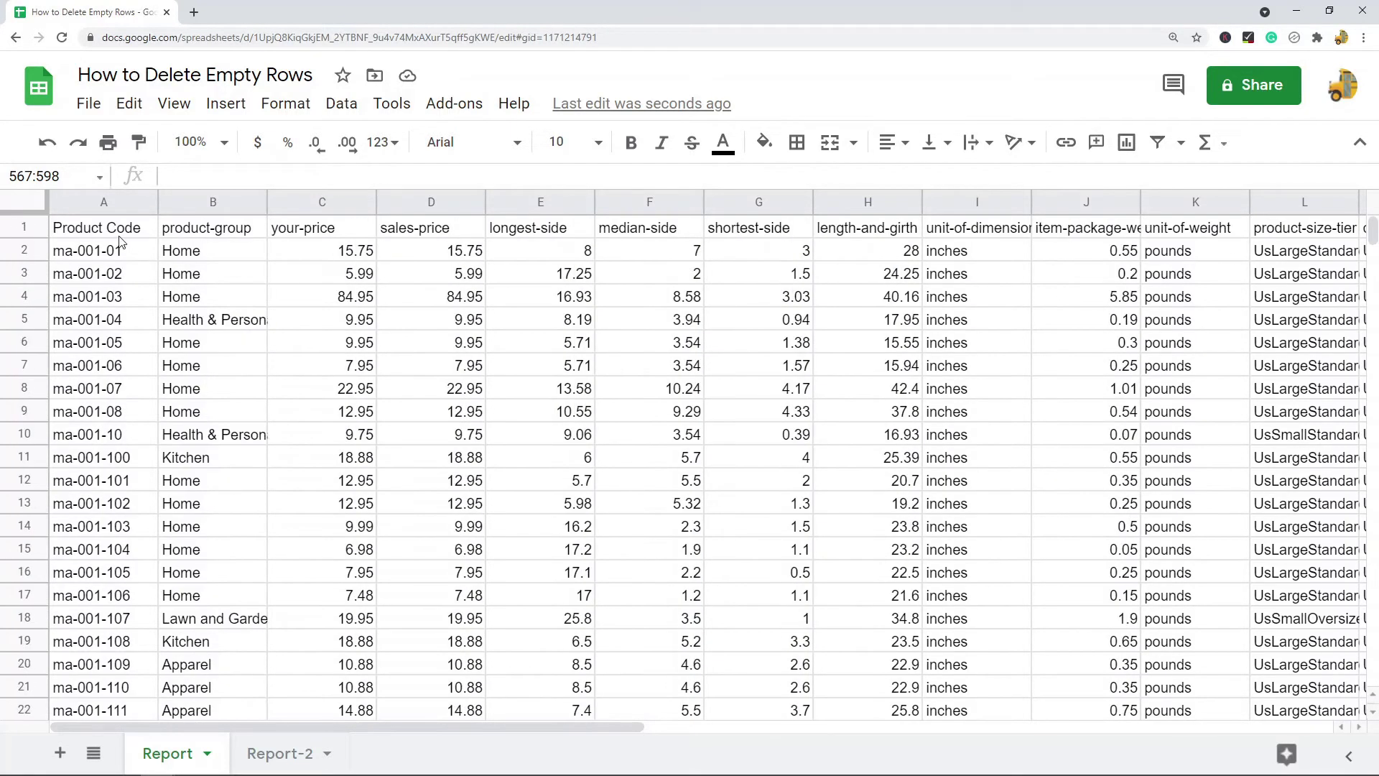
# Switch to the Report-2 sheet, which still has blank rows at 6, 11, 15 and 20
pyautogui.click(98, 209)
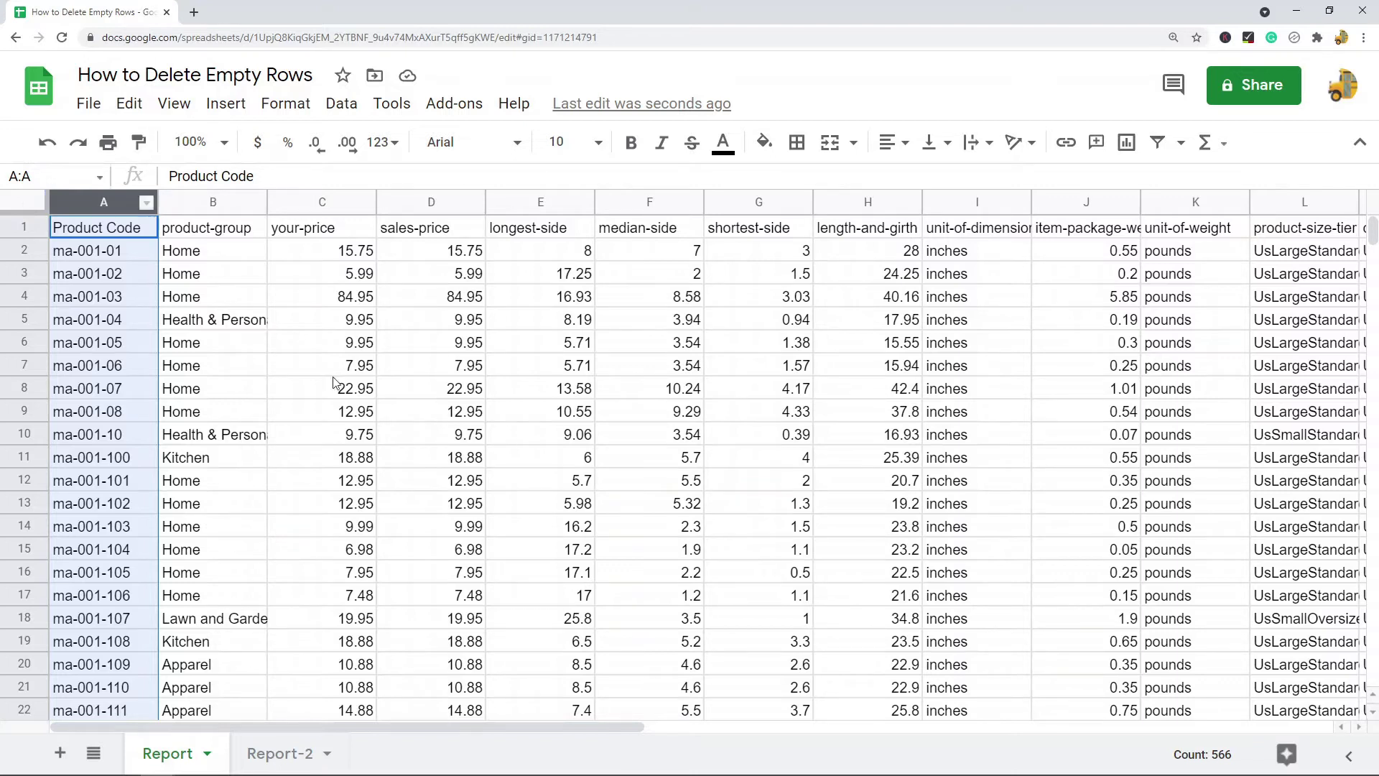
pyautogui.click(29, 202)
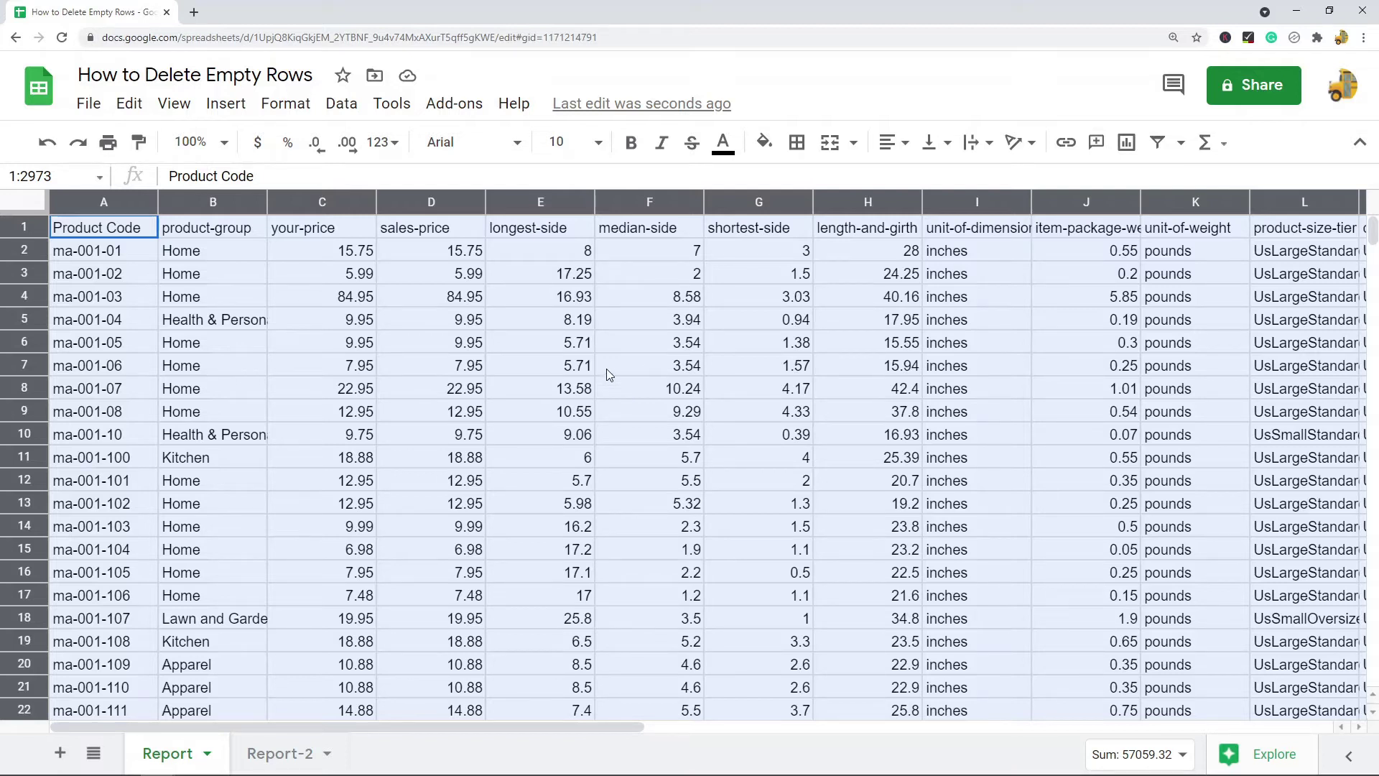
pyautogui.click(280, 754)
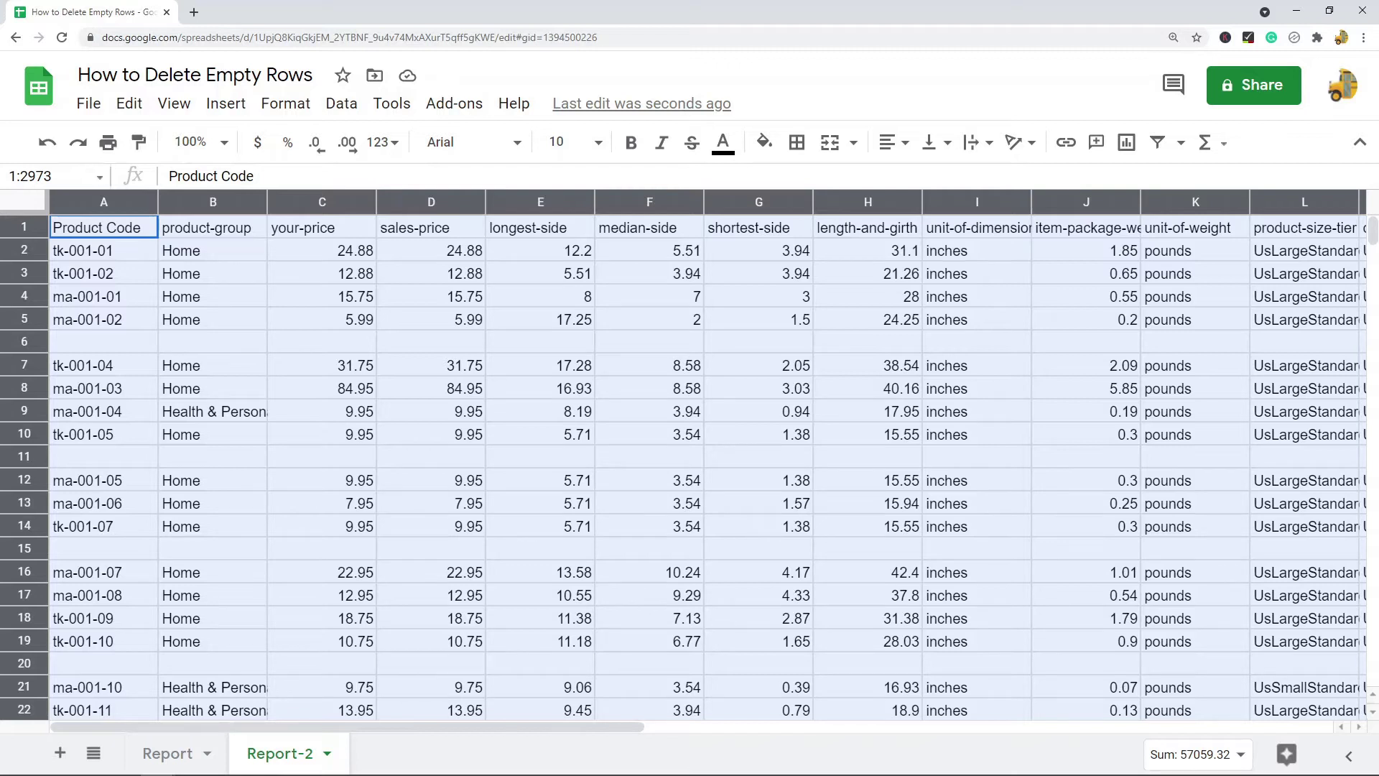
# Select the entire Report-2 sheet and create a filter over its data
pyautogui.click(334, 411)
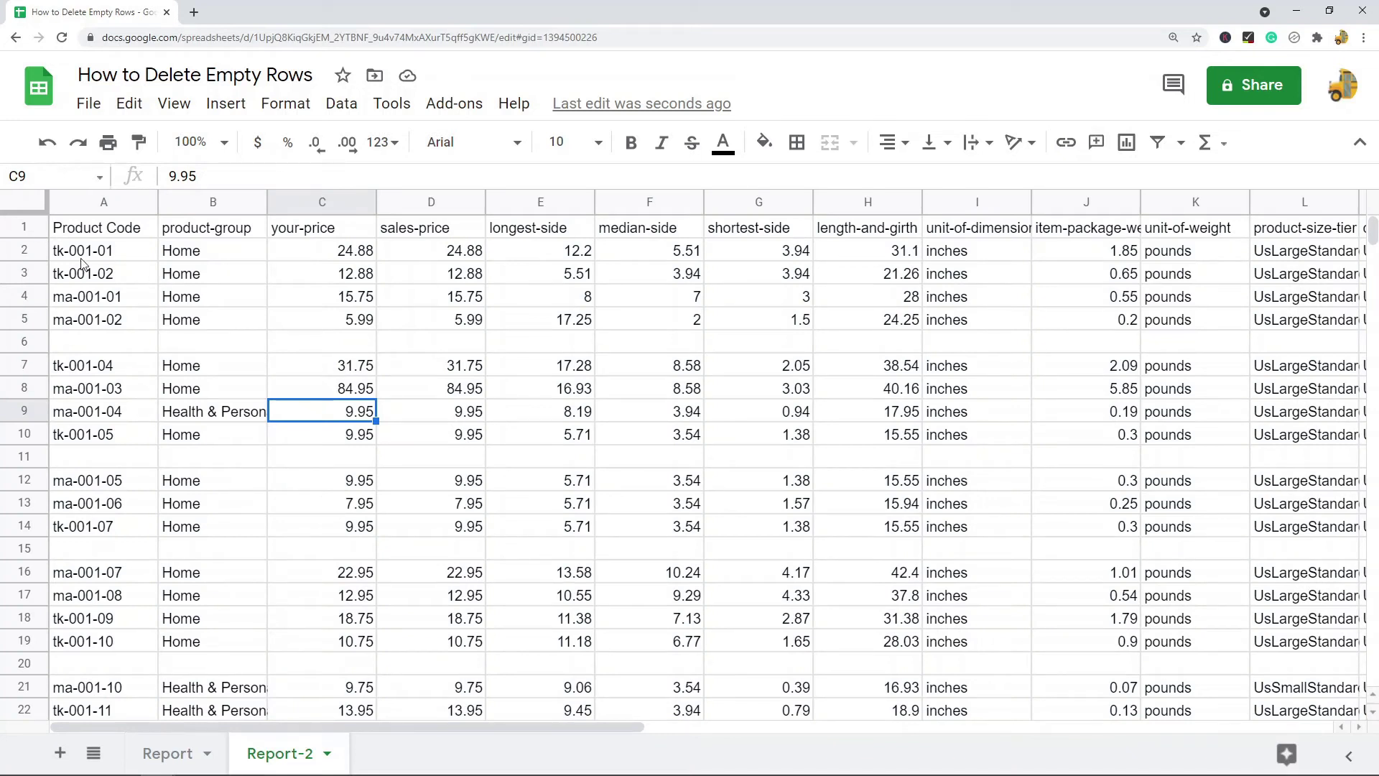
pyautogui.click(22, 209)
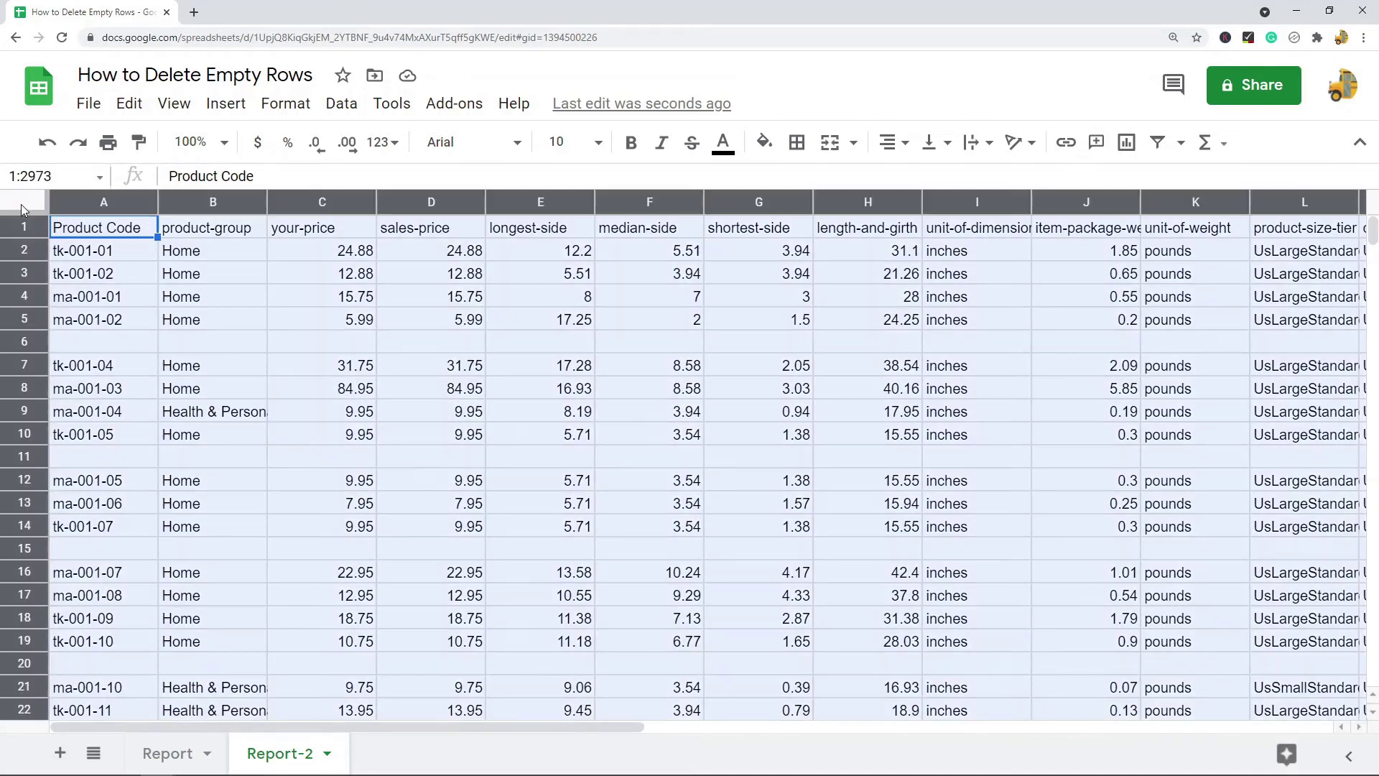
pyautogui.click(342, 104)
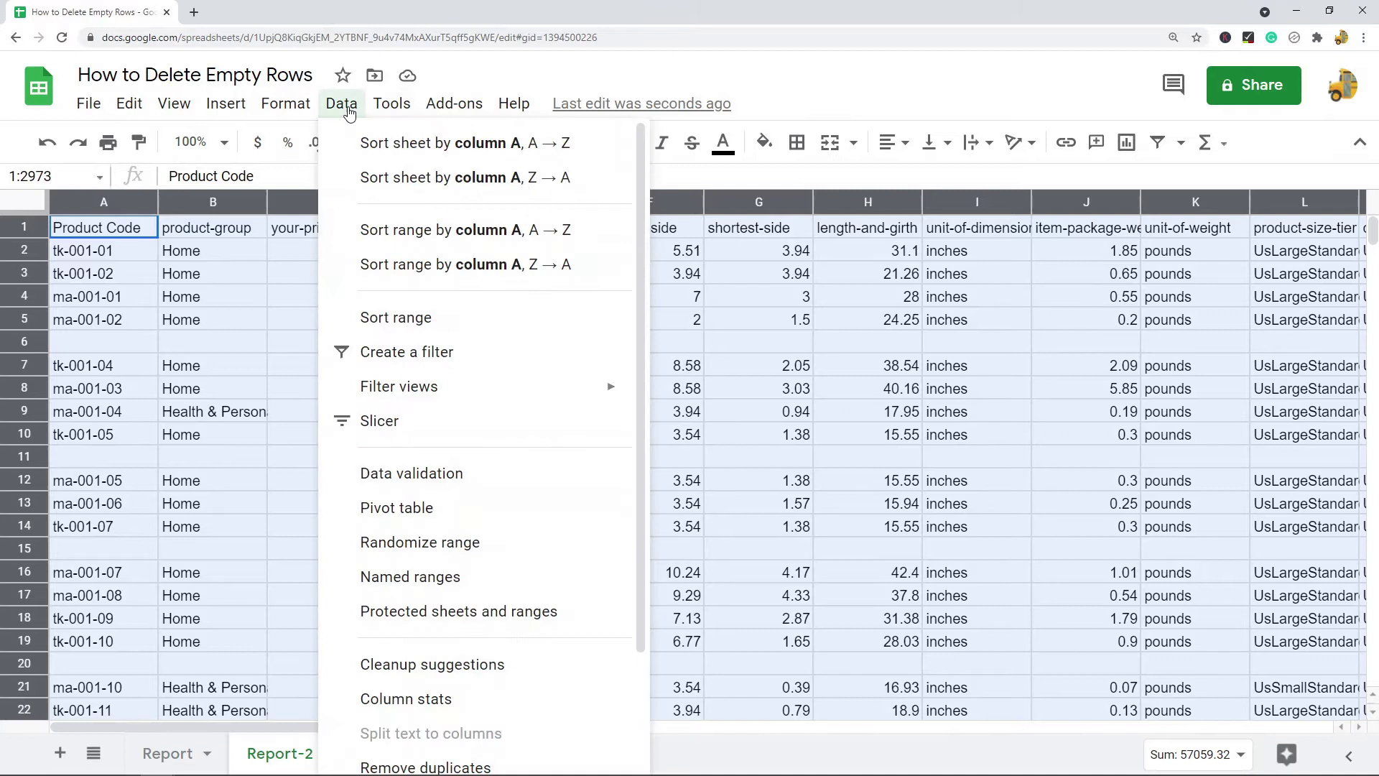
pyautogui.click(451, 353)
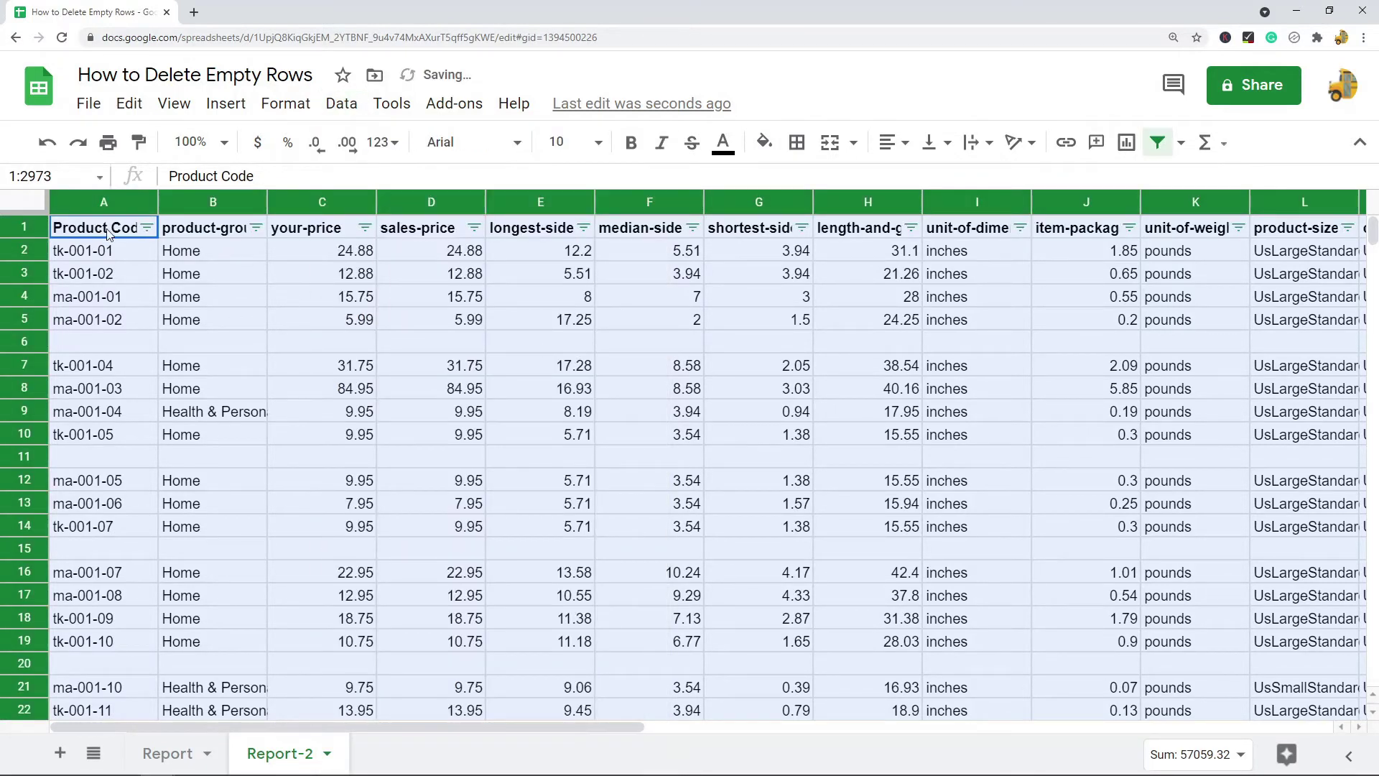
# Set the Product Code filter to show only (Blanks)
pyautogui.click(147, 228)
pyautogui.scroll(-1, 374, 445)
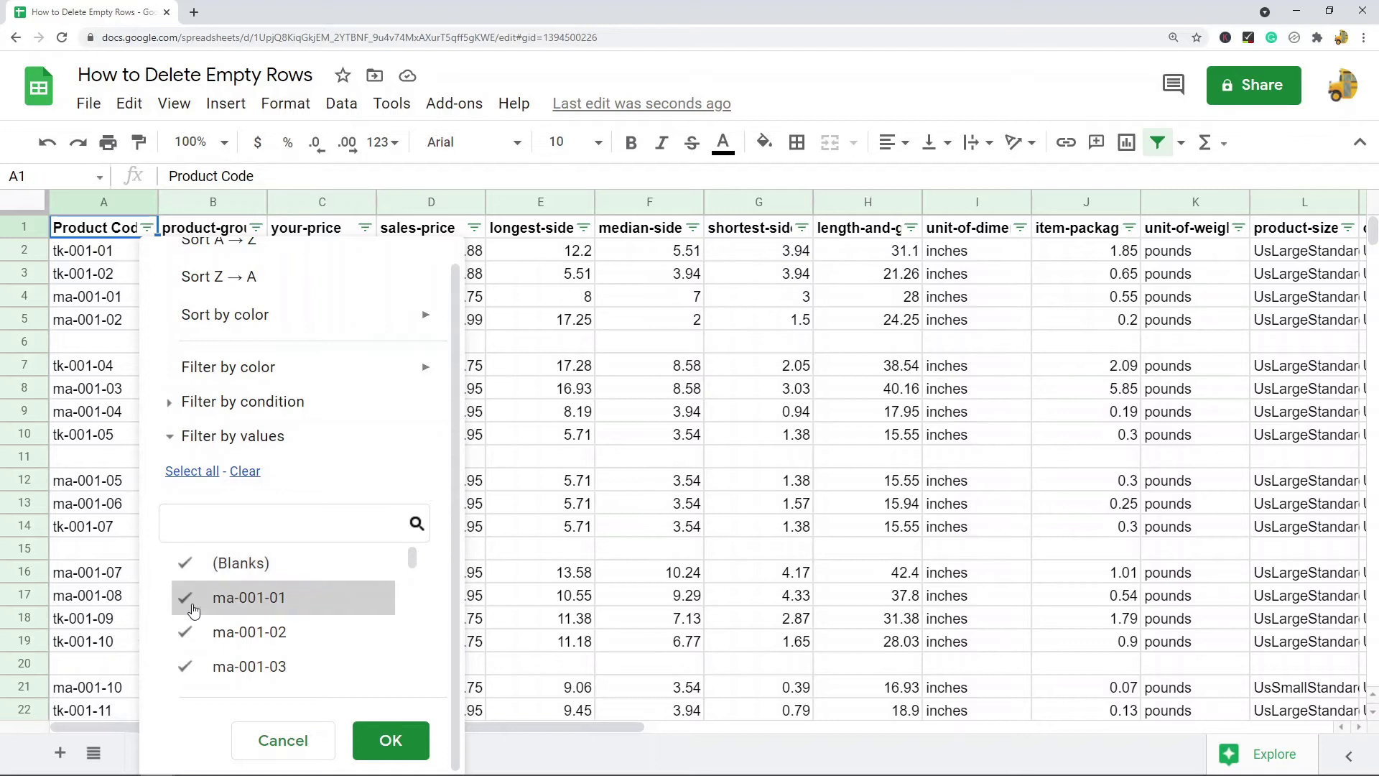
pyautogui.click(244, 471)
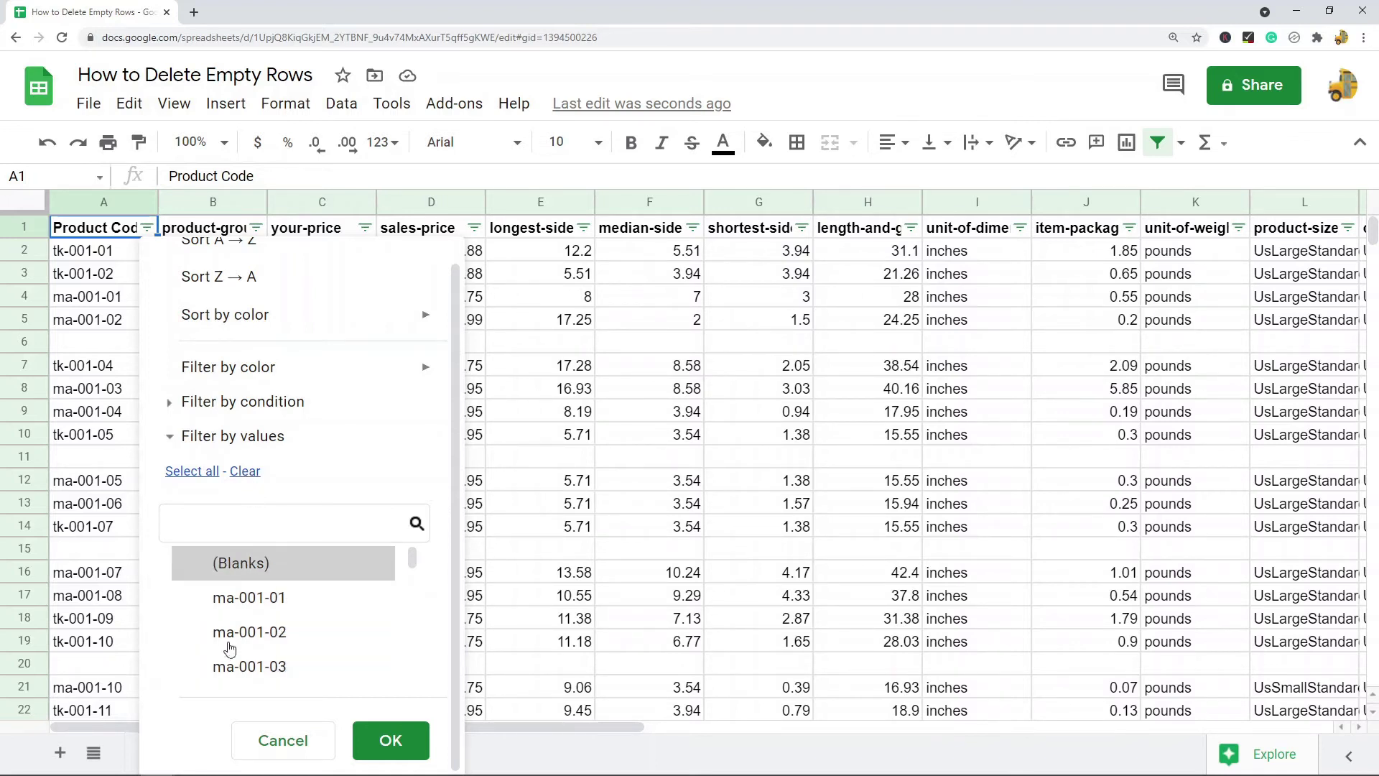
pyautogui.click(191, 571)
pyautogui.click(380, 748)
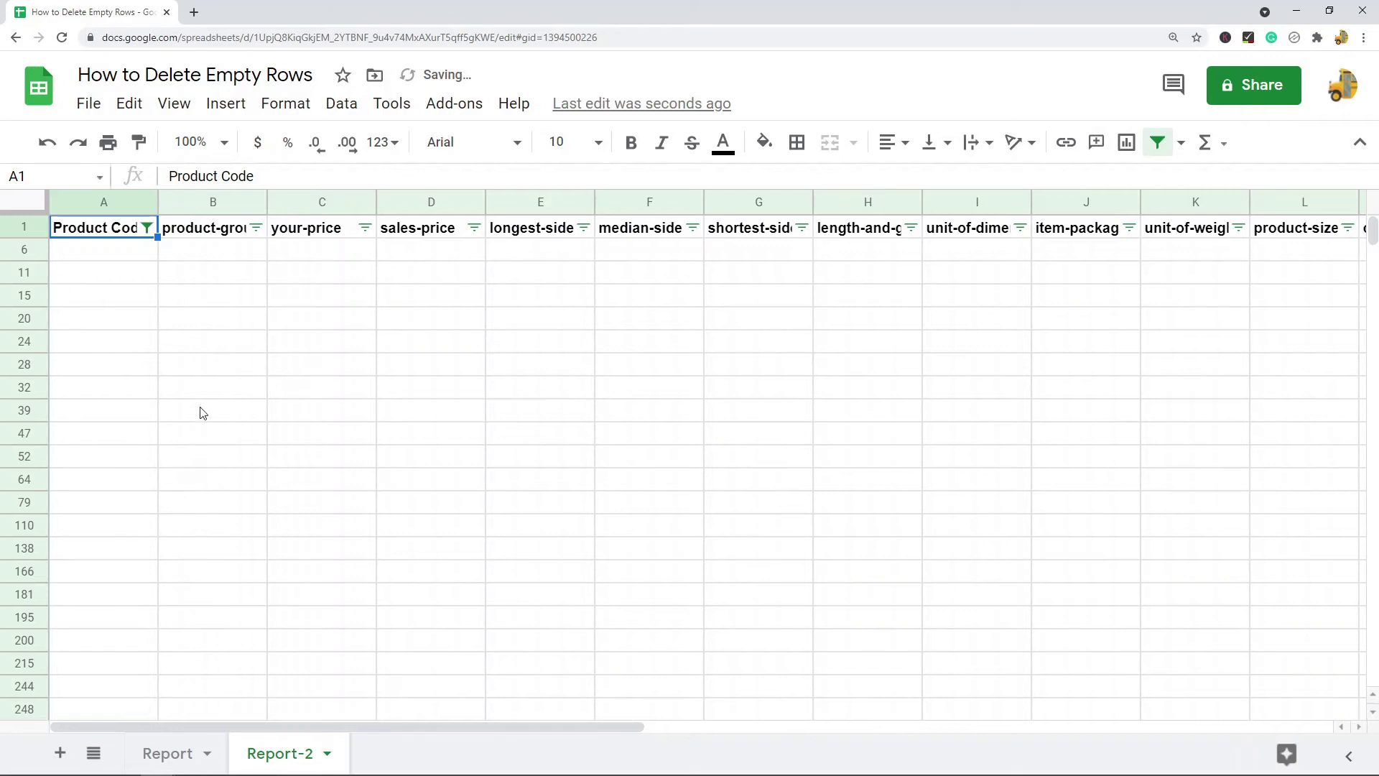
# Select the filtered blank rows from row 6 through 2973 and delete them
pyautogui.scroll(-5, 205, 411)
pyautogui.scroll(5, 207, 421)
pyautogui.scroll(-5, 211, 422)
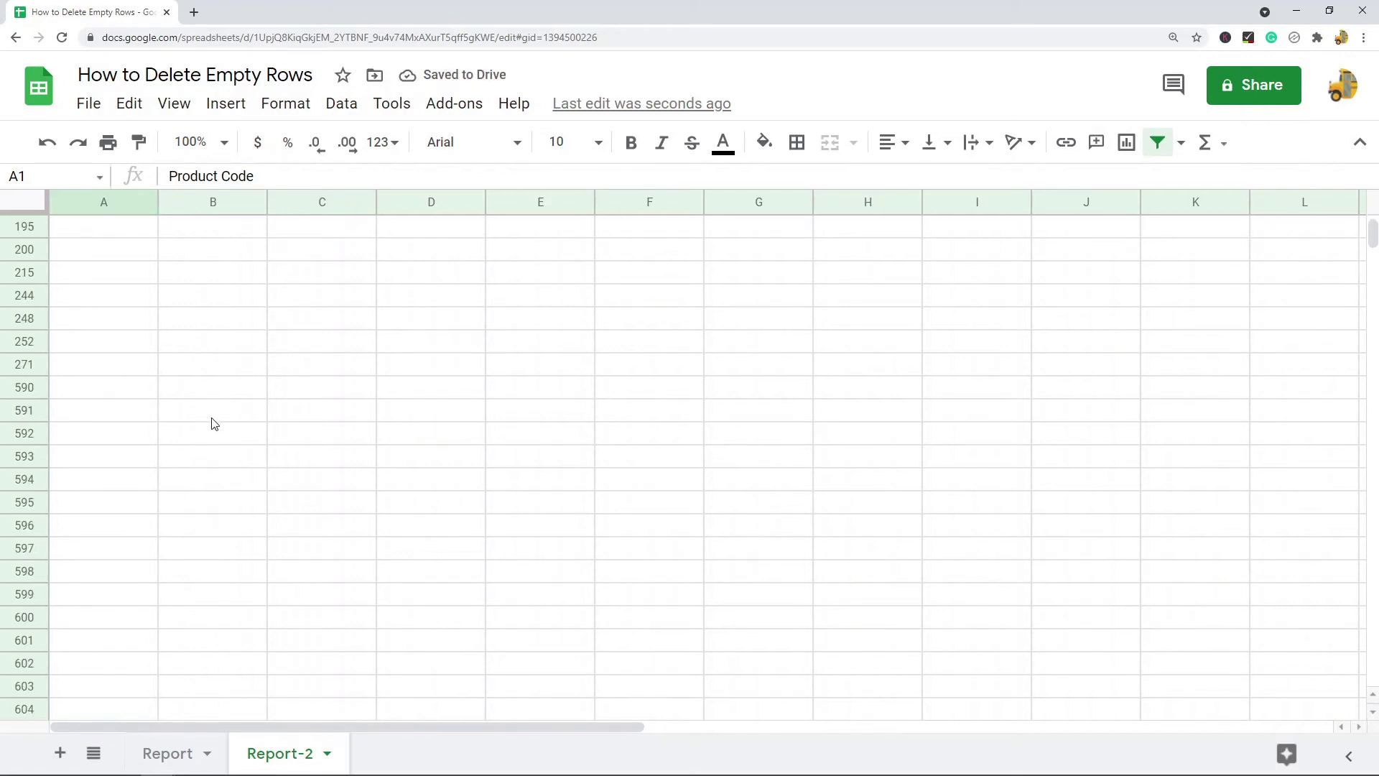
pyautogui.scroll(5, 180, 323)
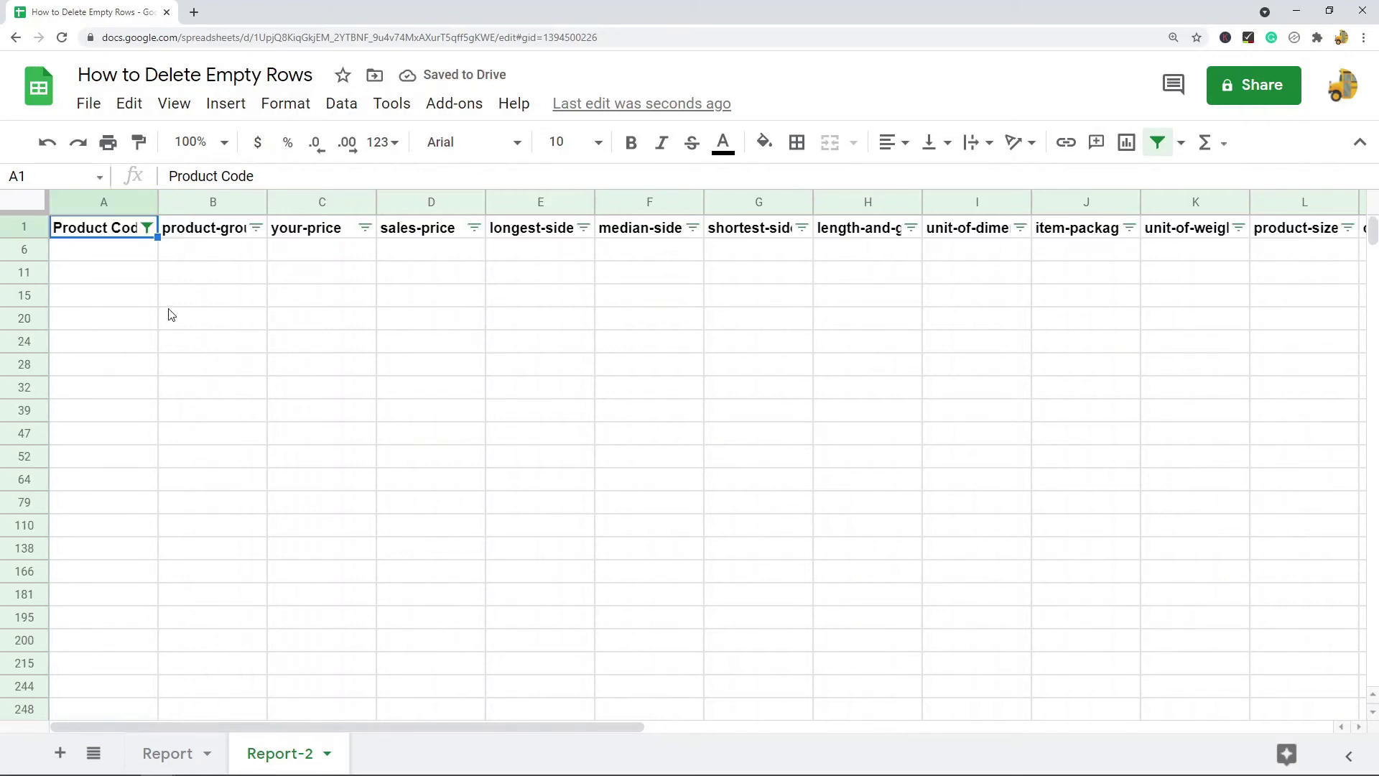
pyautogui.click(22, 249)
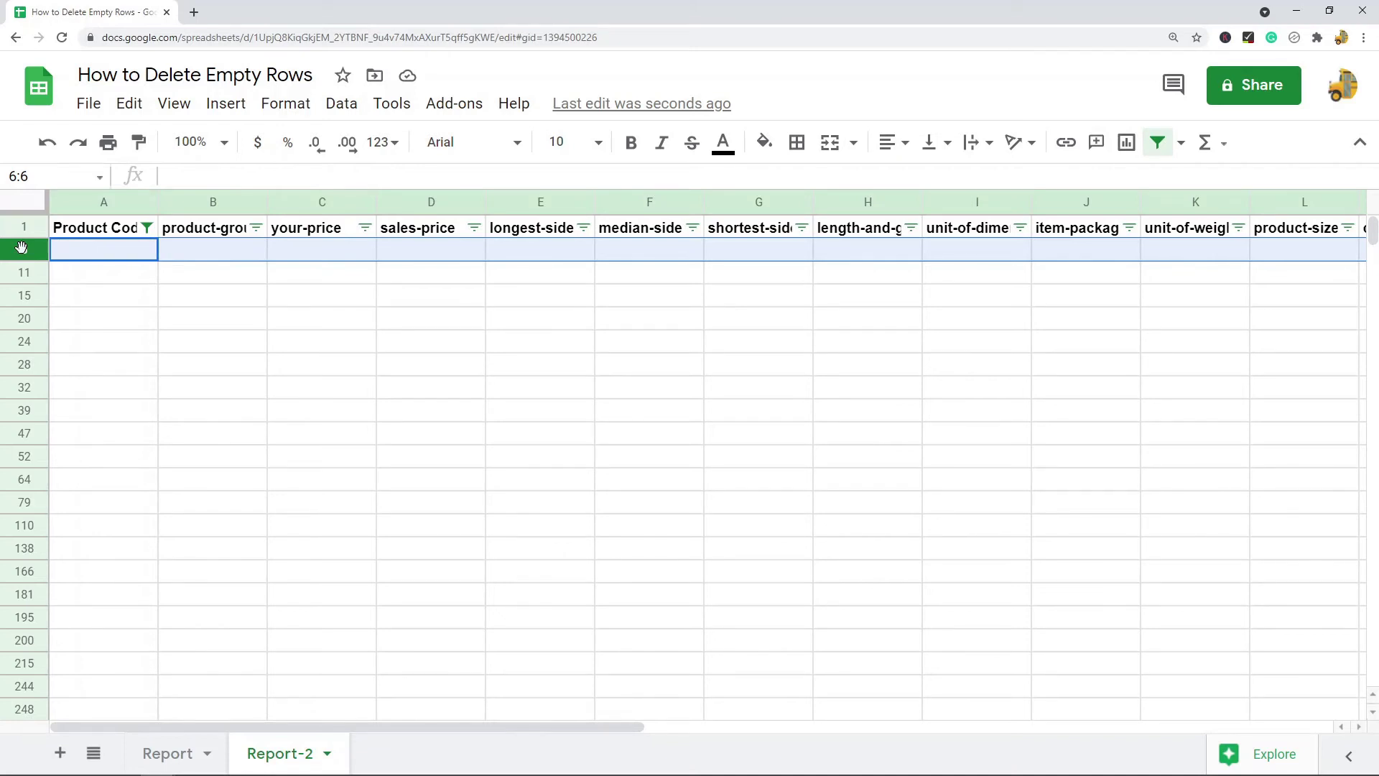
pyautogui.hotkey('ctrl', 'shift', 'Down')
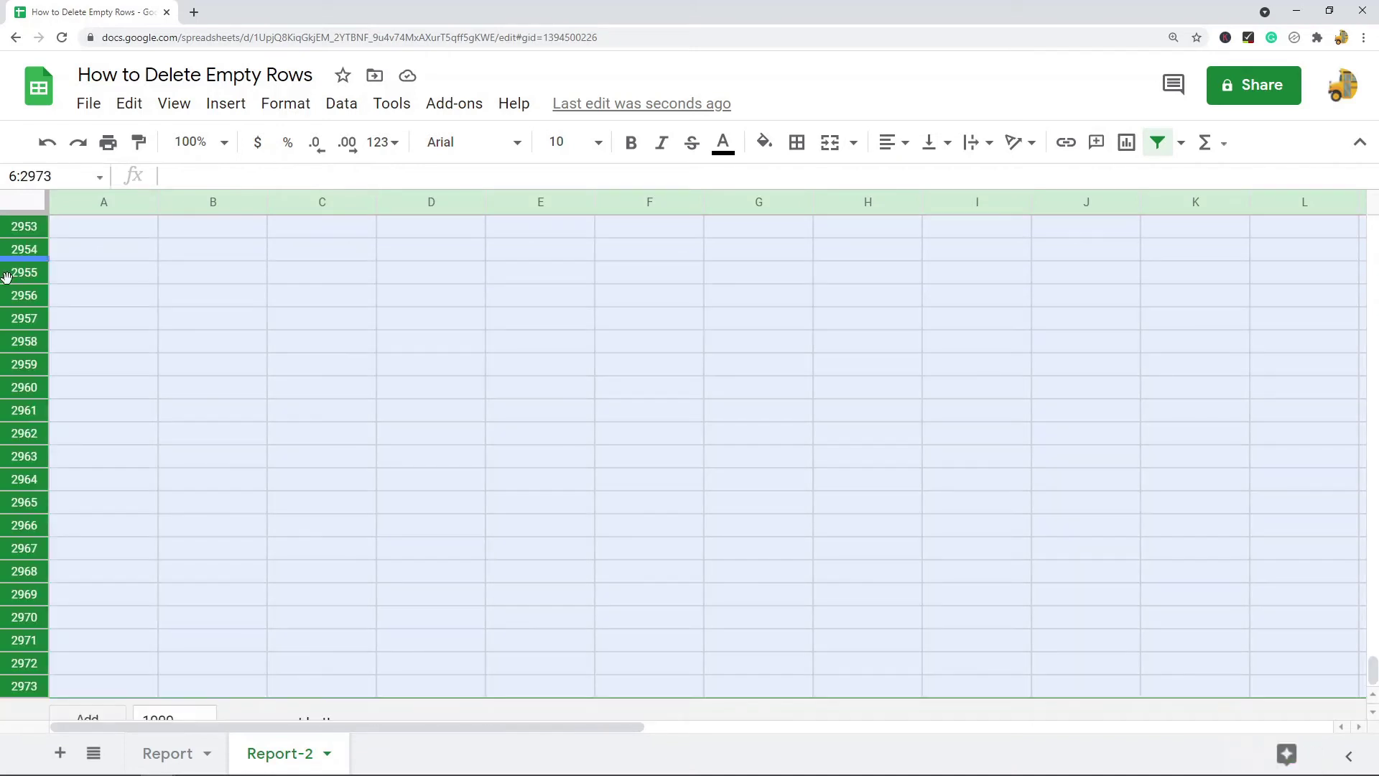
pyautogui.scroll(1, 72, 424)
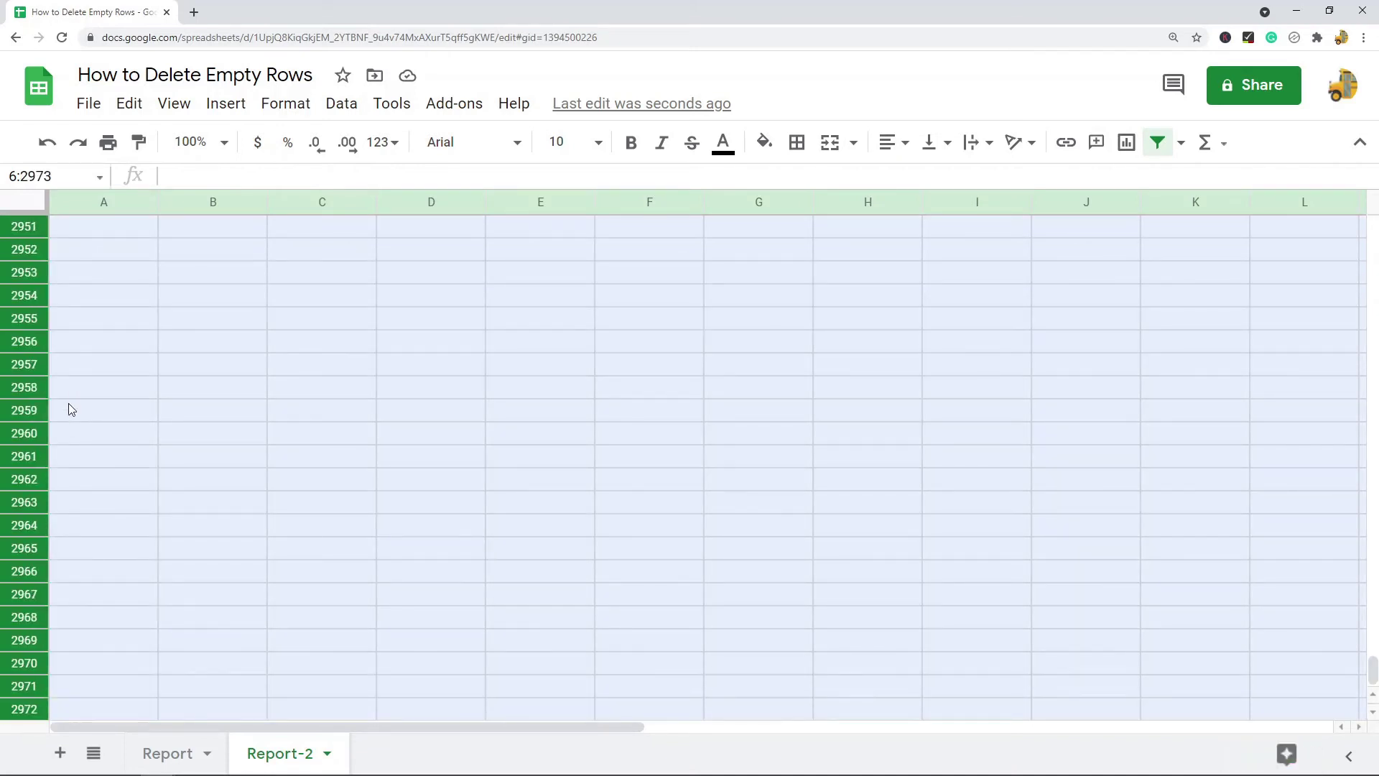
pyautogui.rightClick(19, 388)
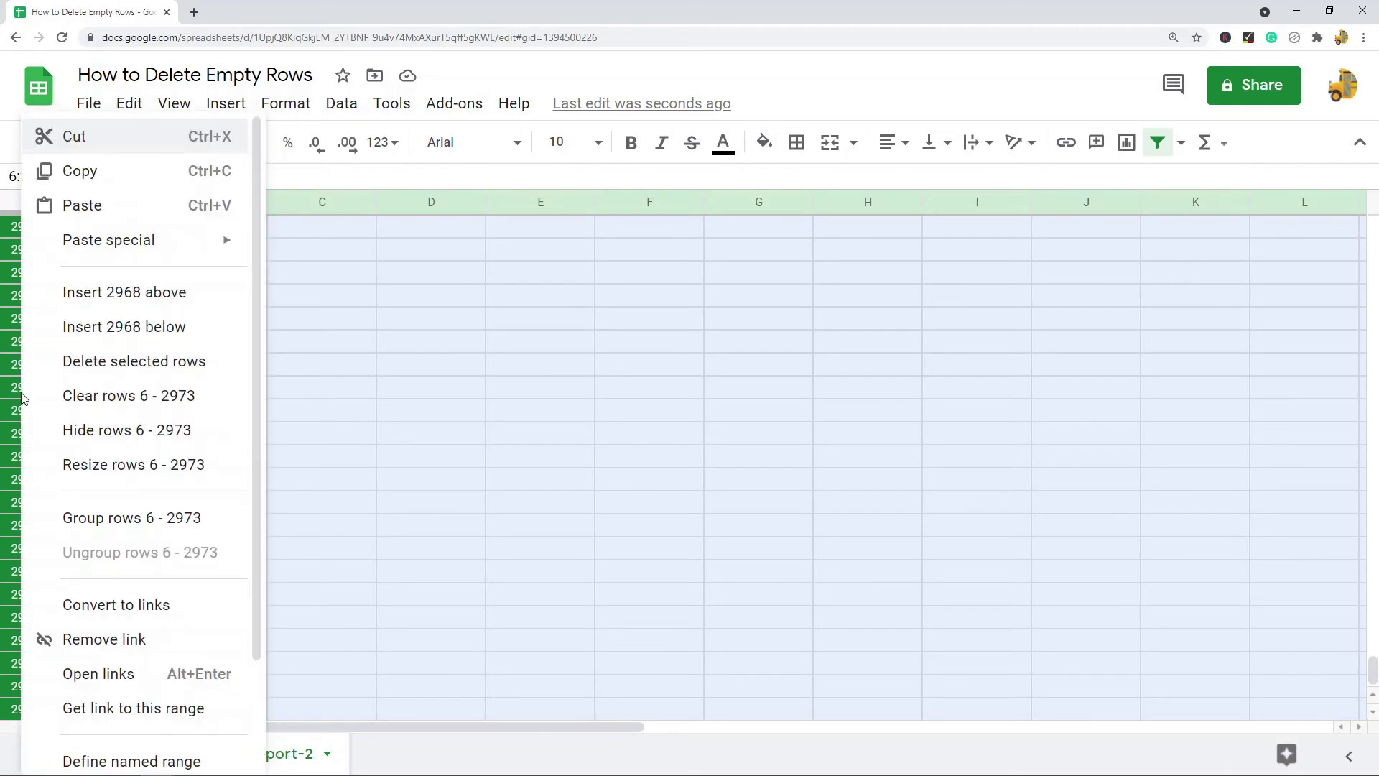
pyautogui.click(183, 363)
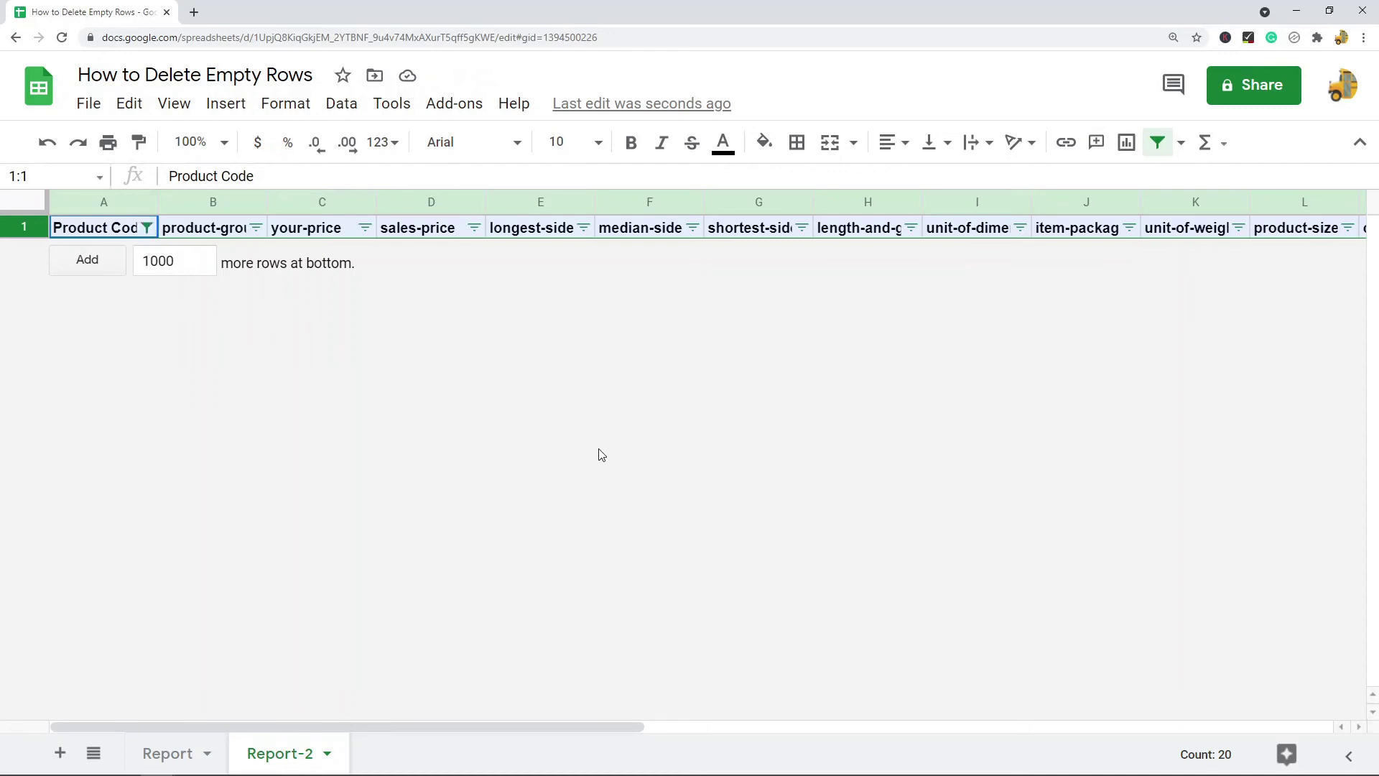
# Turn off the filter and scroll through Report-2 to confirm no blank rows remain
pyautogui.click(341, 102)
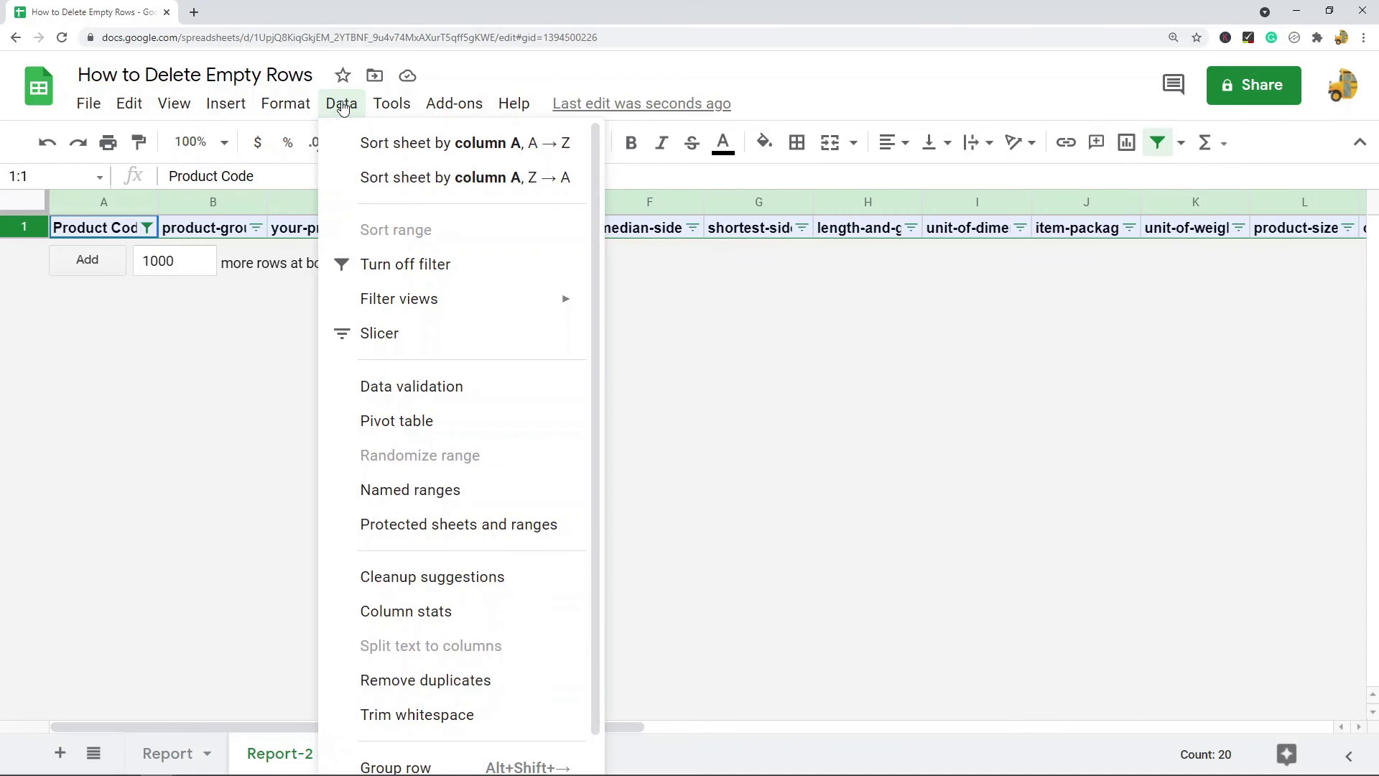
pyautogui.click(411, 265)
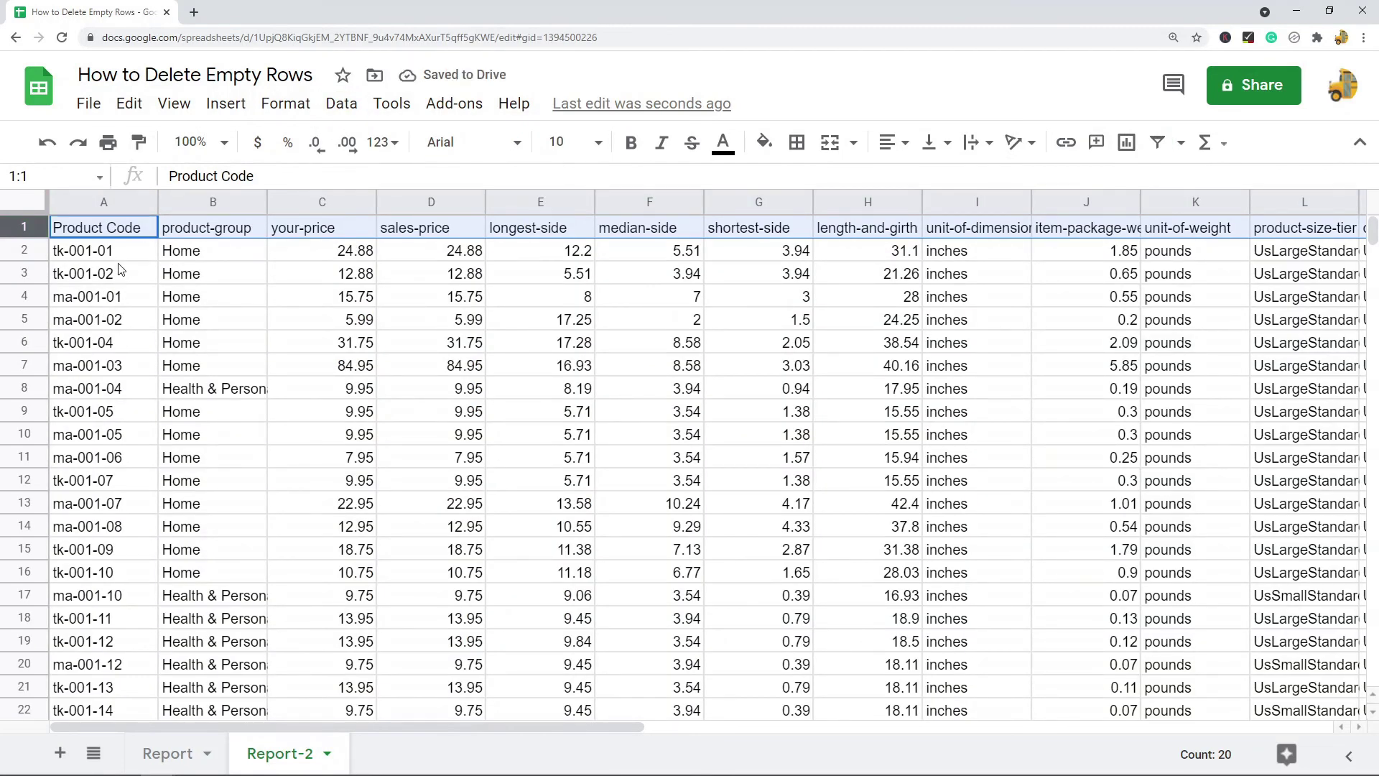
pyautogui.click(24, 250)
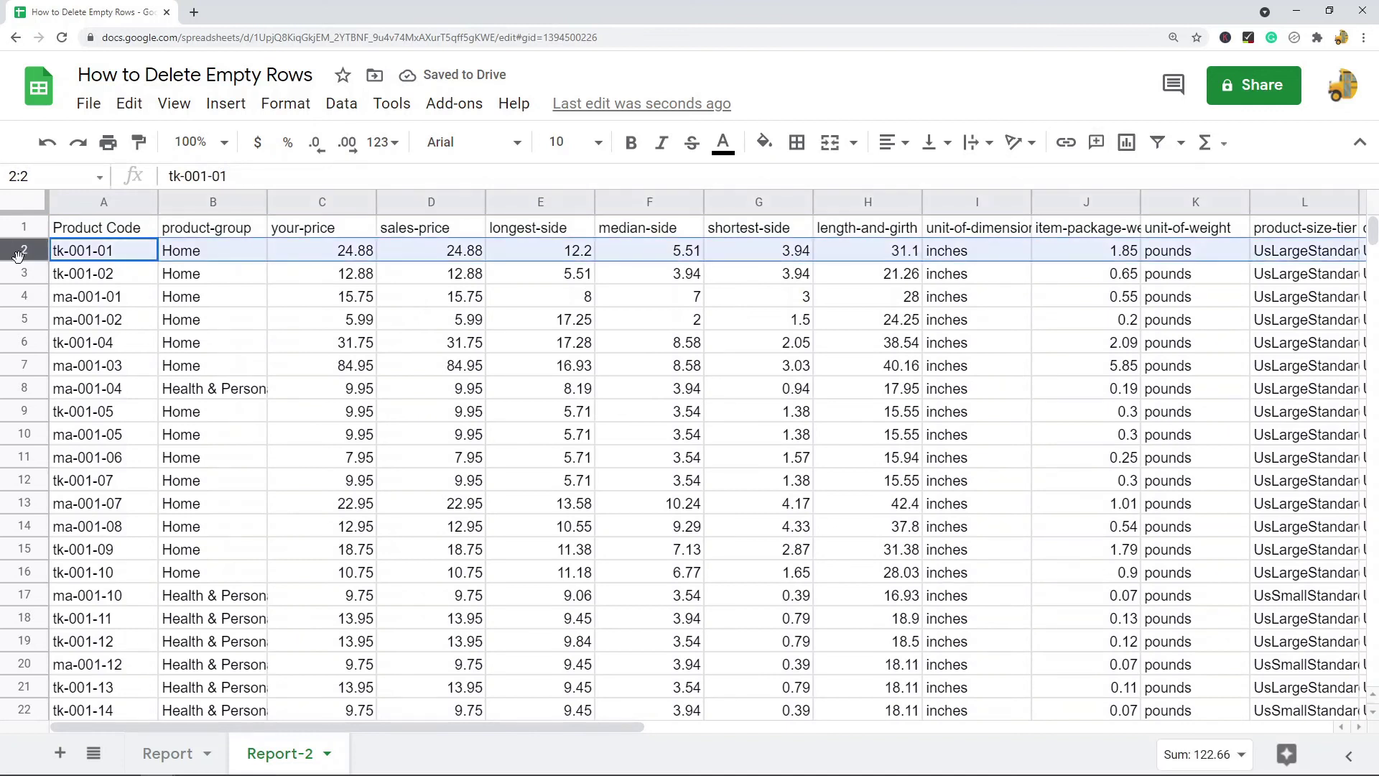
pyautogui.scroll(-20, 318, 407)
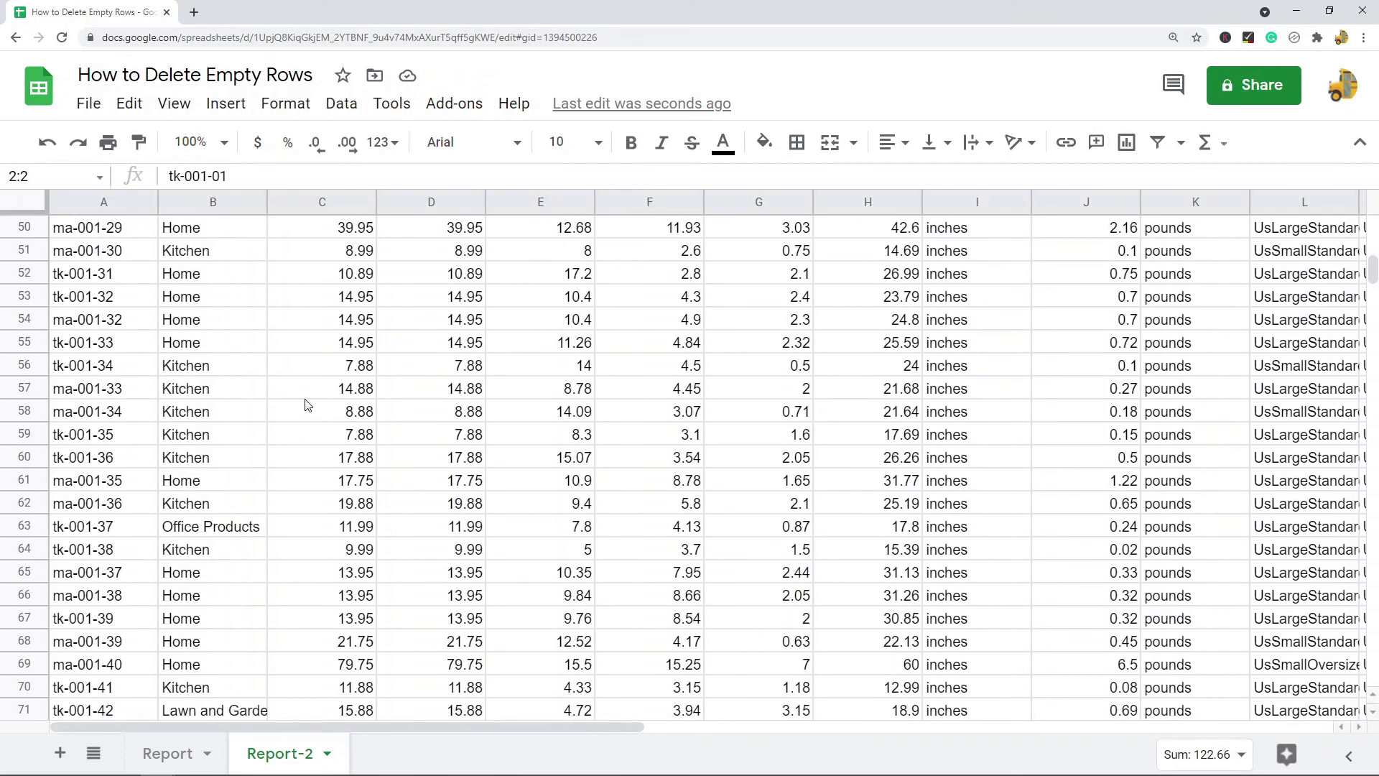
pyautogui.scroll(-11, 311, 391)
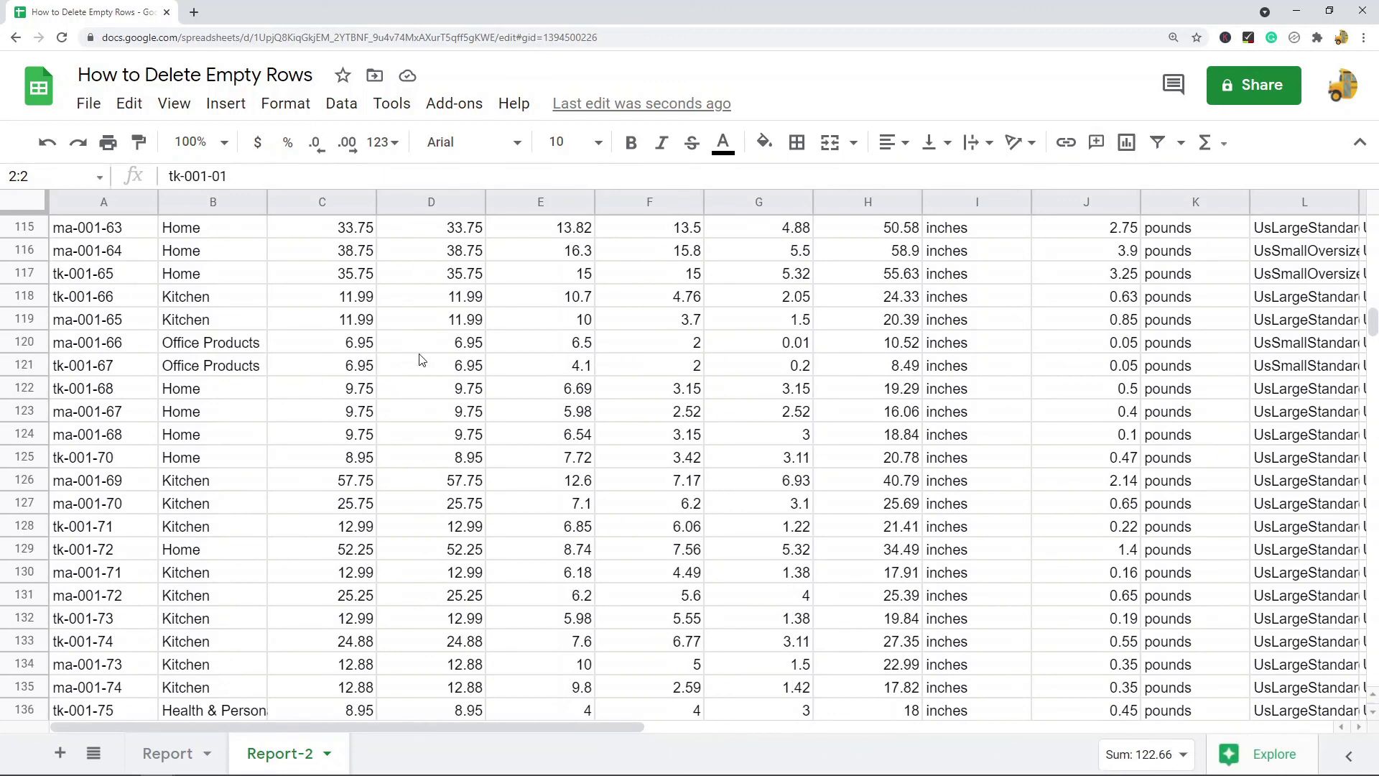
pyautogui.scroll(11, 471, 338)
pyautogui.scroll(20, 471, 332)
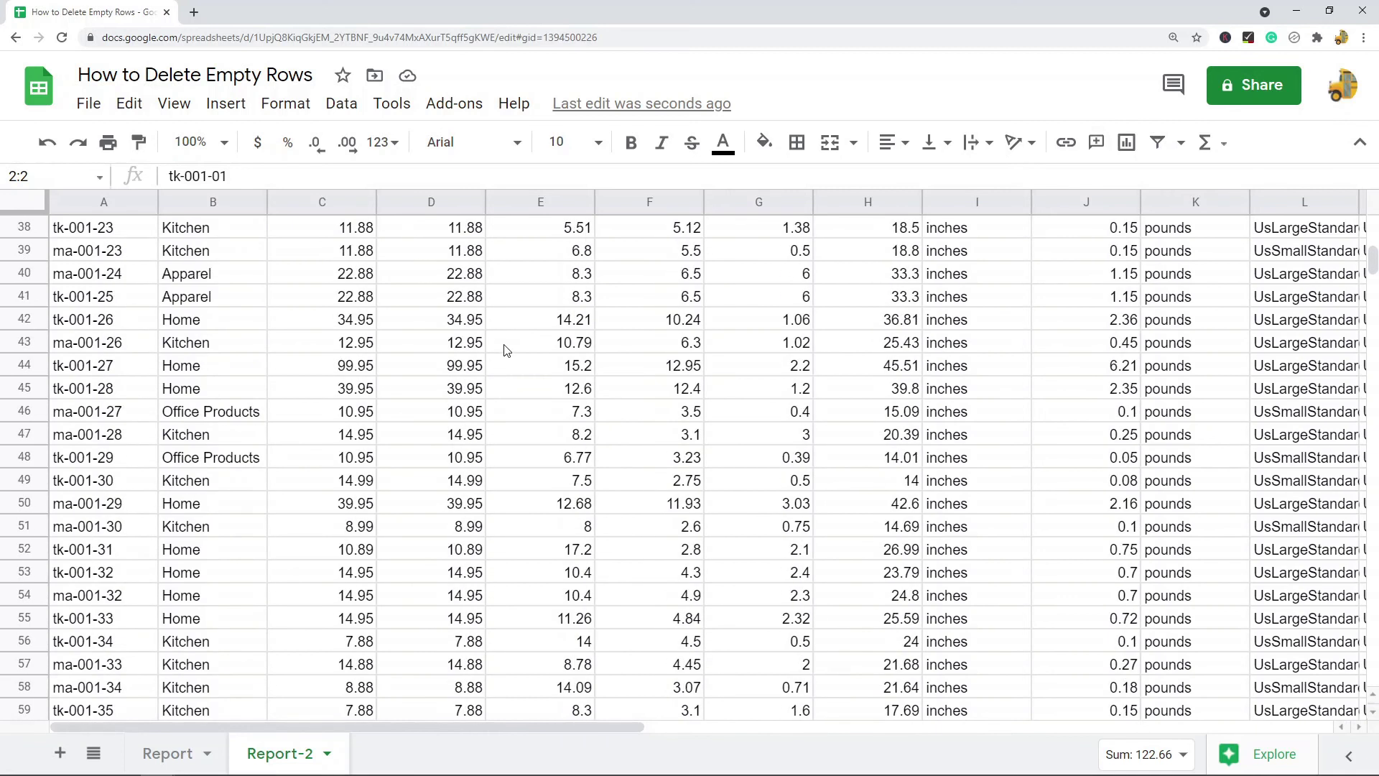